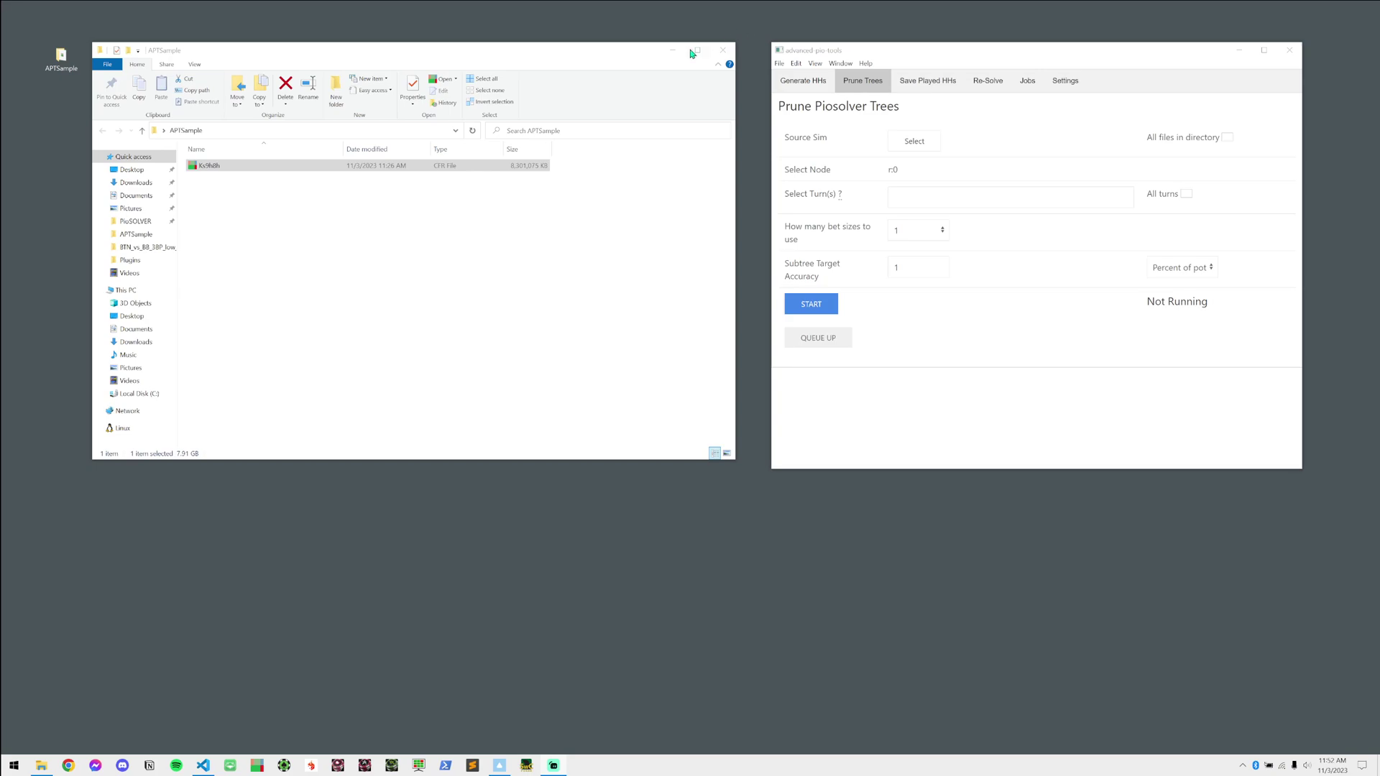
Open the Ks9h8h sim from the APTSample folder and browse to the 2♣ turn after BET 75% and CALL
left_click_drag(752, 28, 1379, 511)
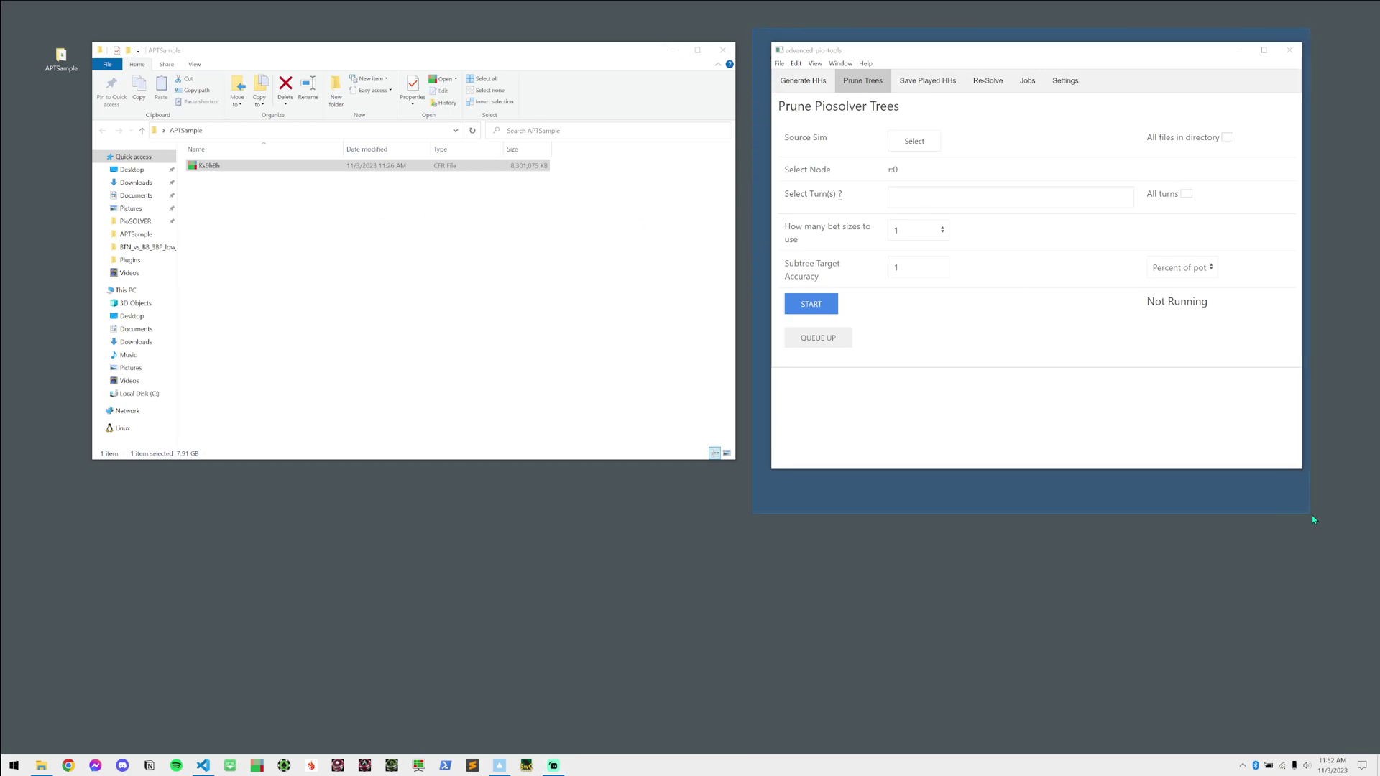
left_click(232, 170)
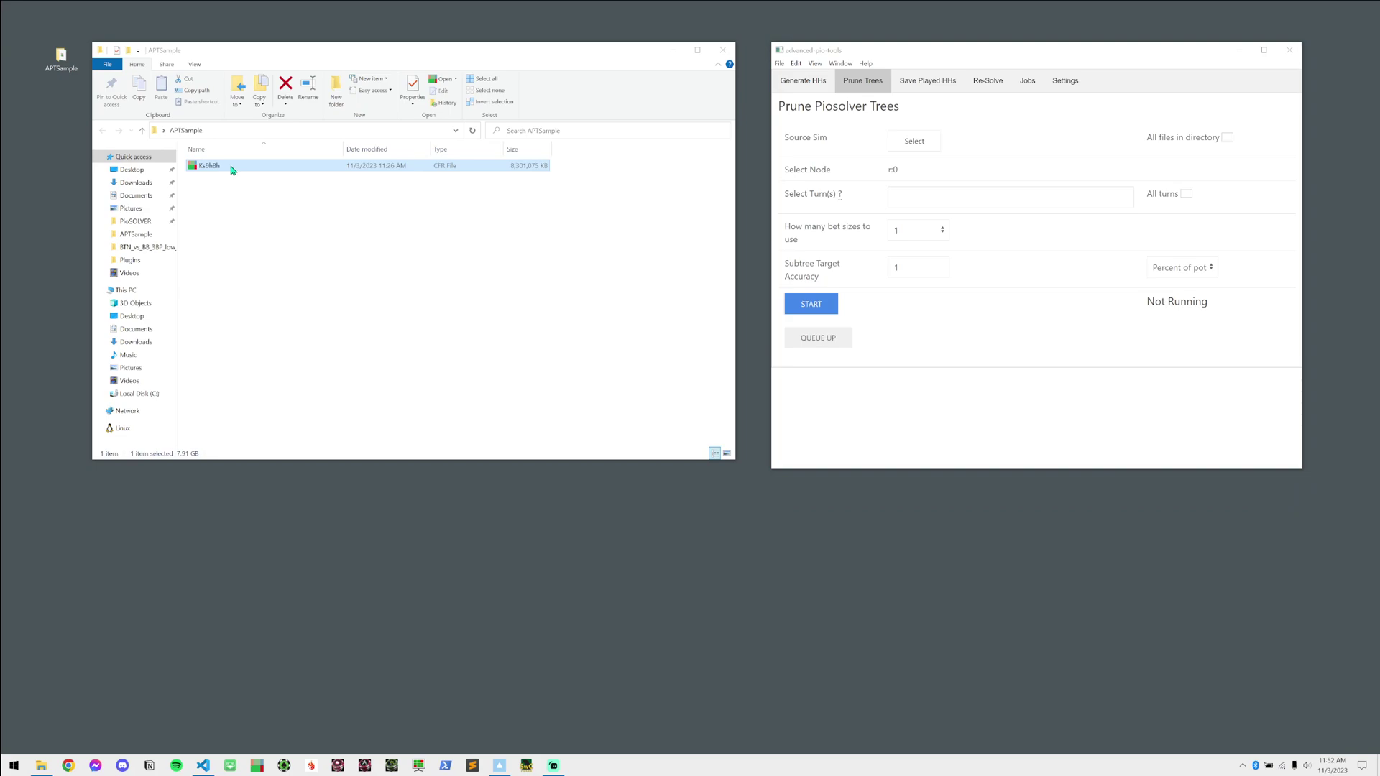
double_click(232, 170)
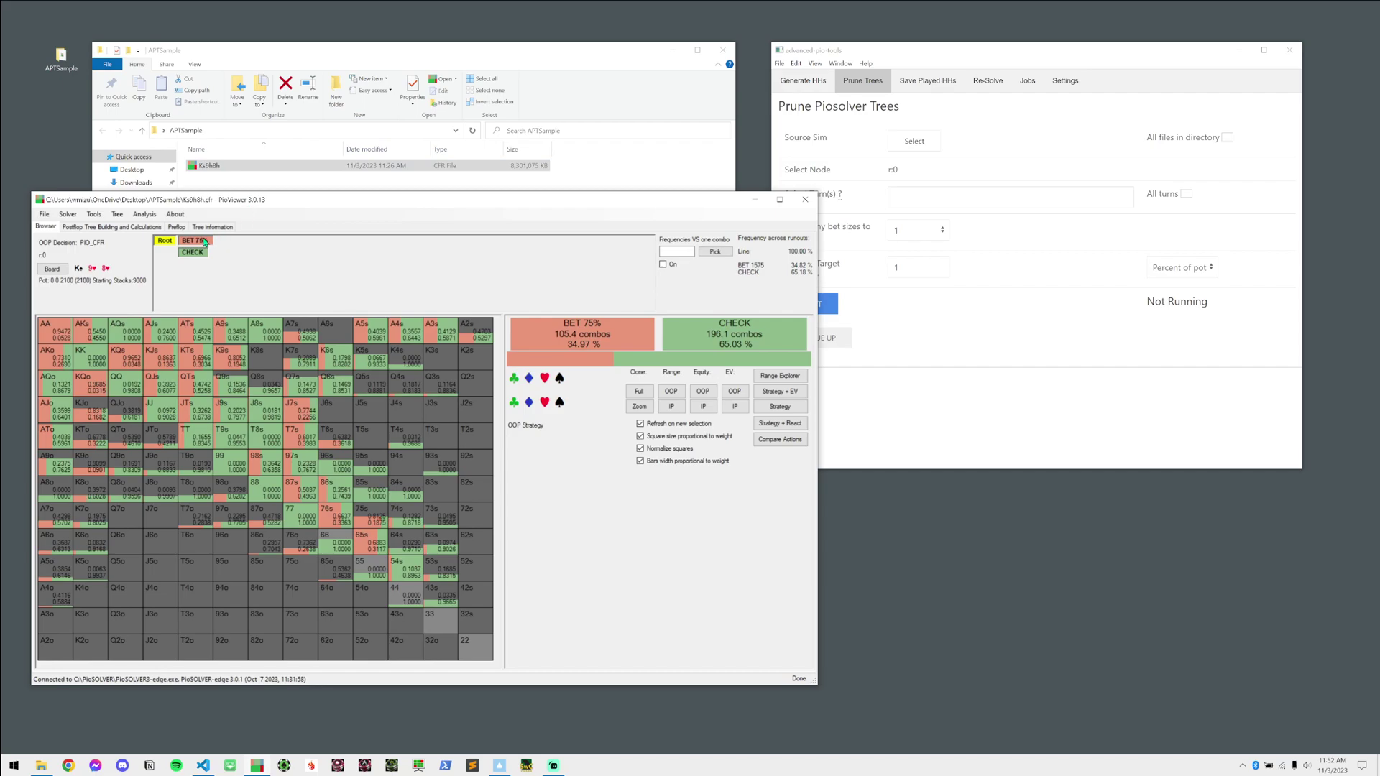
left_click(194, 241)
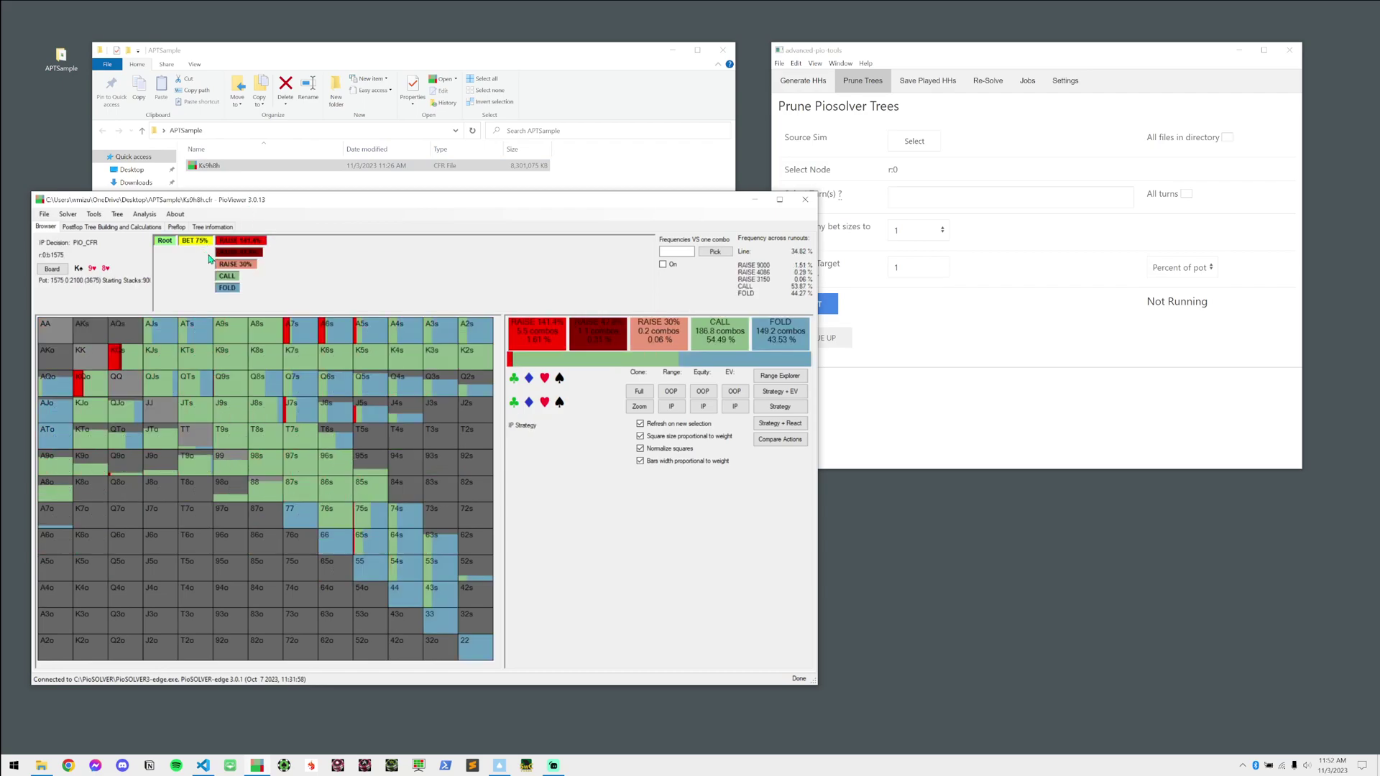
left_click(227, 276)
left_click(252, 241)
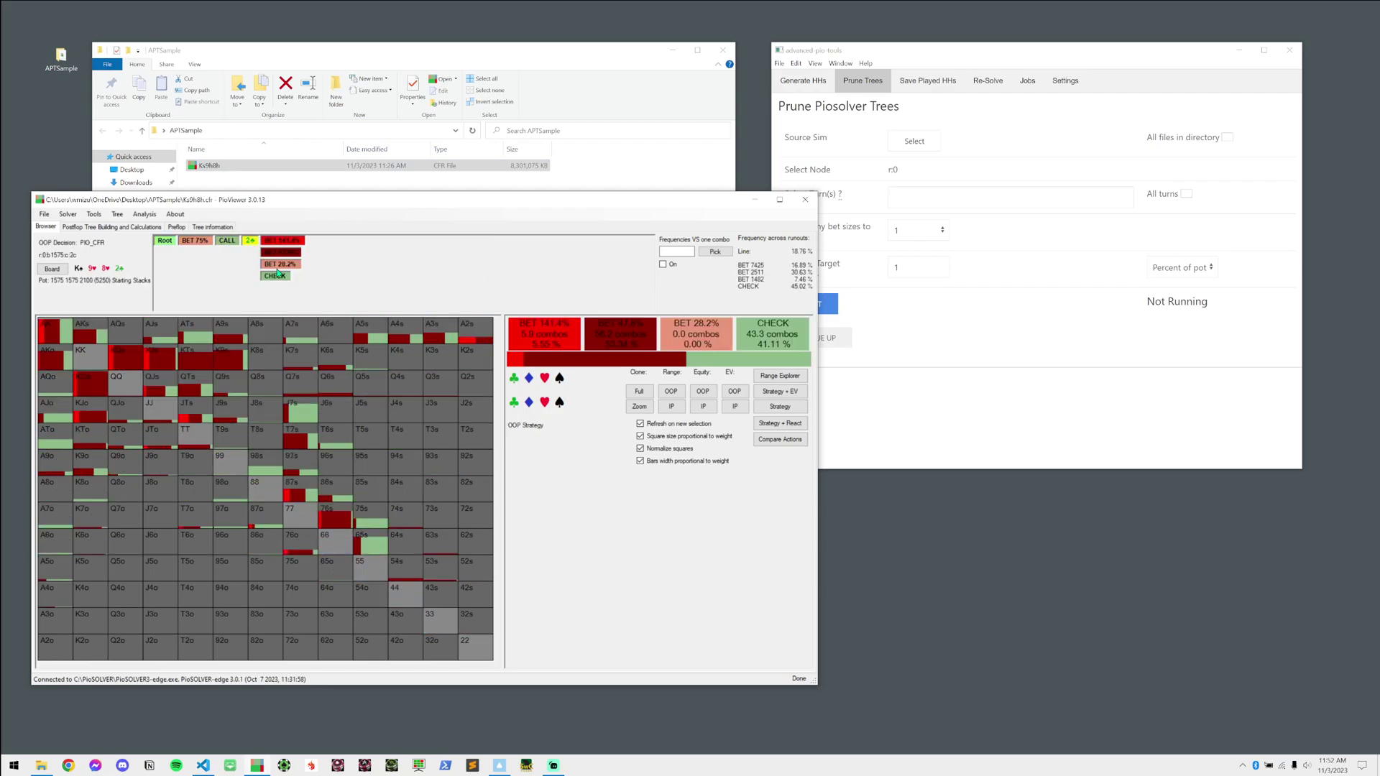
Compare the strategy across all turn cards for the current node, closing the comparison window when finished
left_click(574, 366)
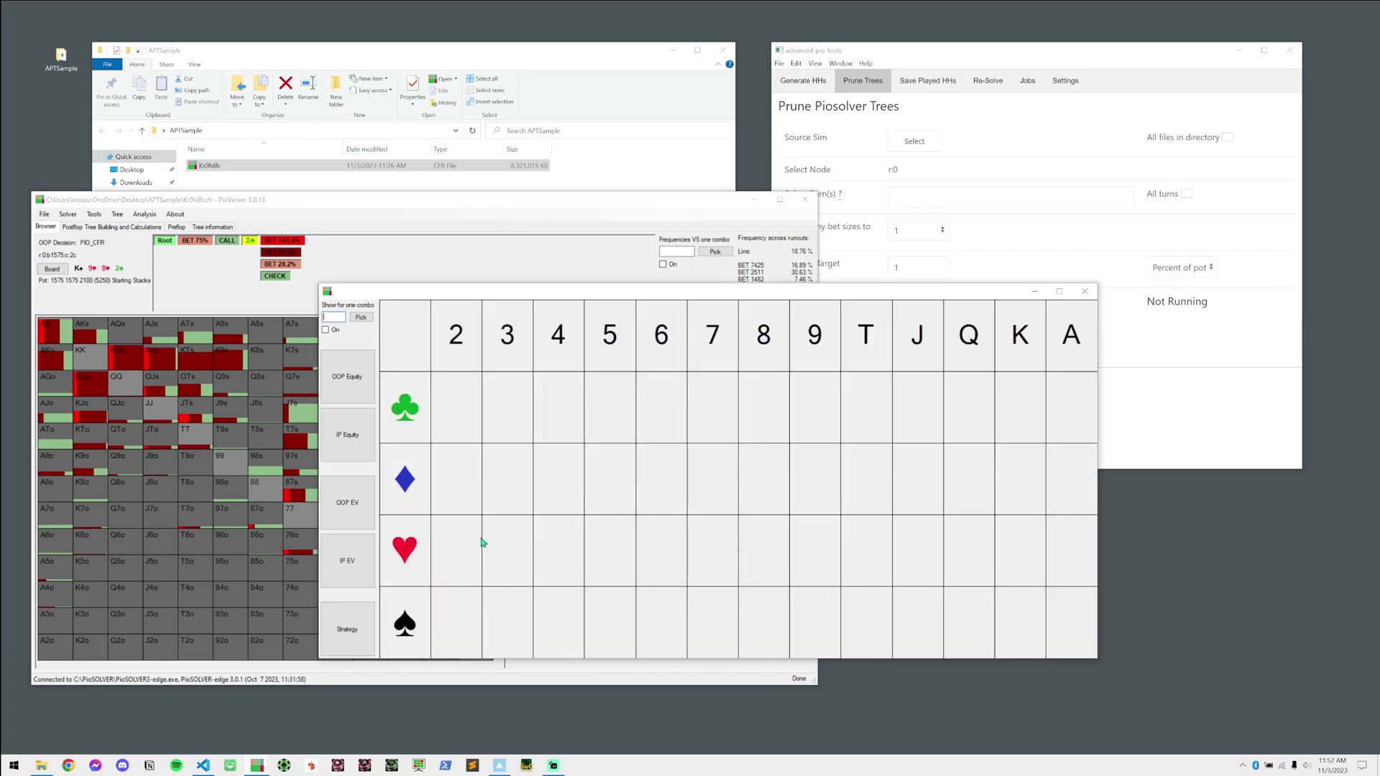
left_click(341, 639)
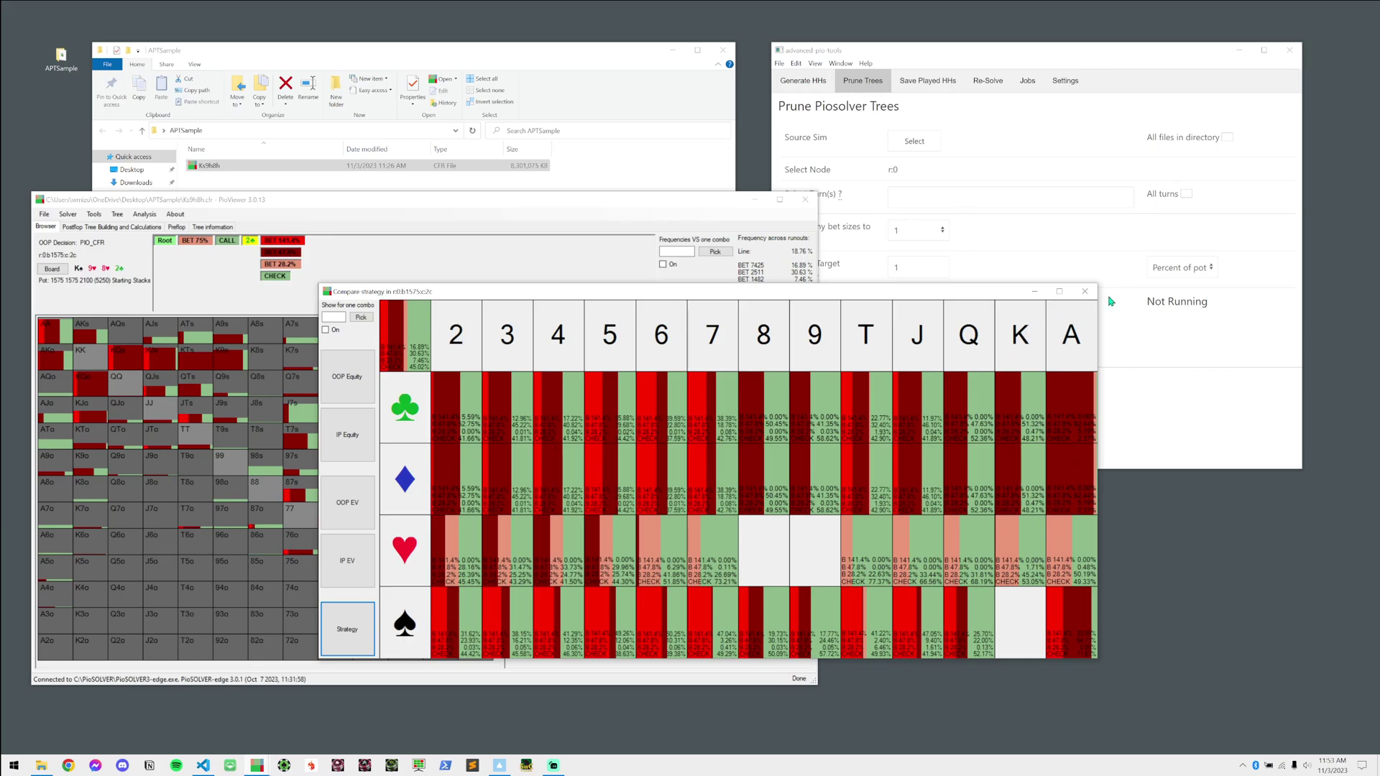
left_click(1084, 292)
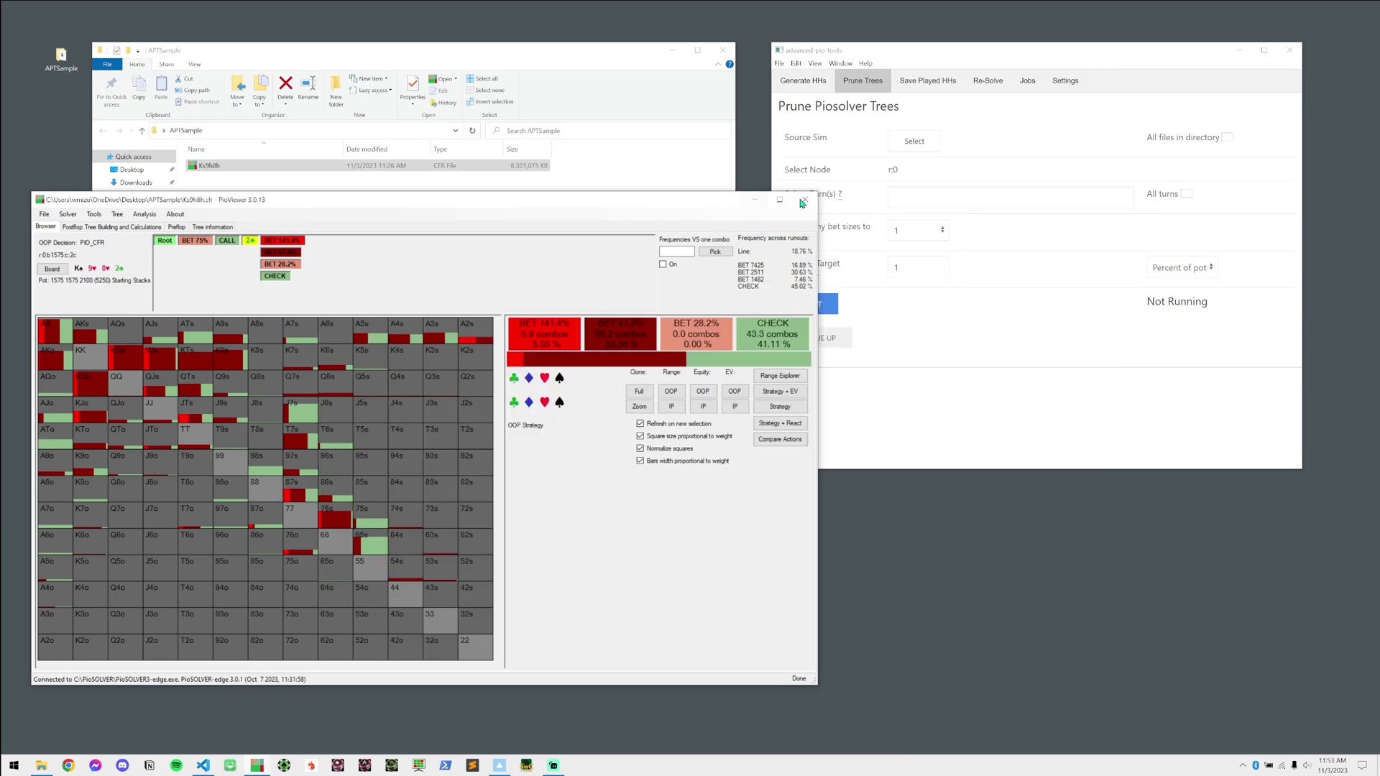
Load Ks9h8h.cfr as the source sim for pruning and select the node after the flop bet and call, r:0:b1575:c
left_click(924, 145)
left_click(903, 144)
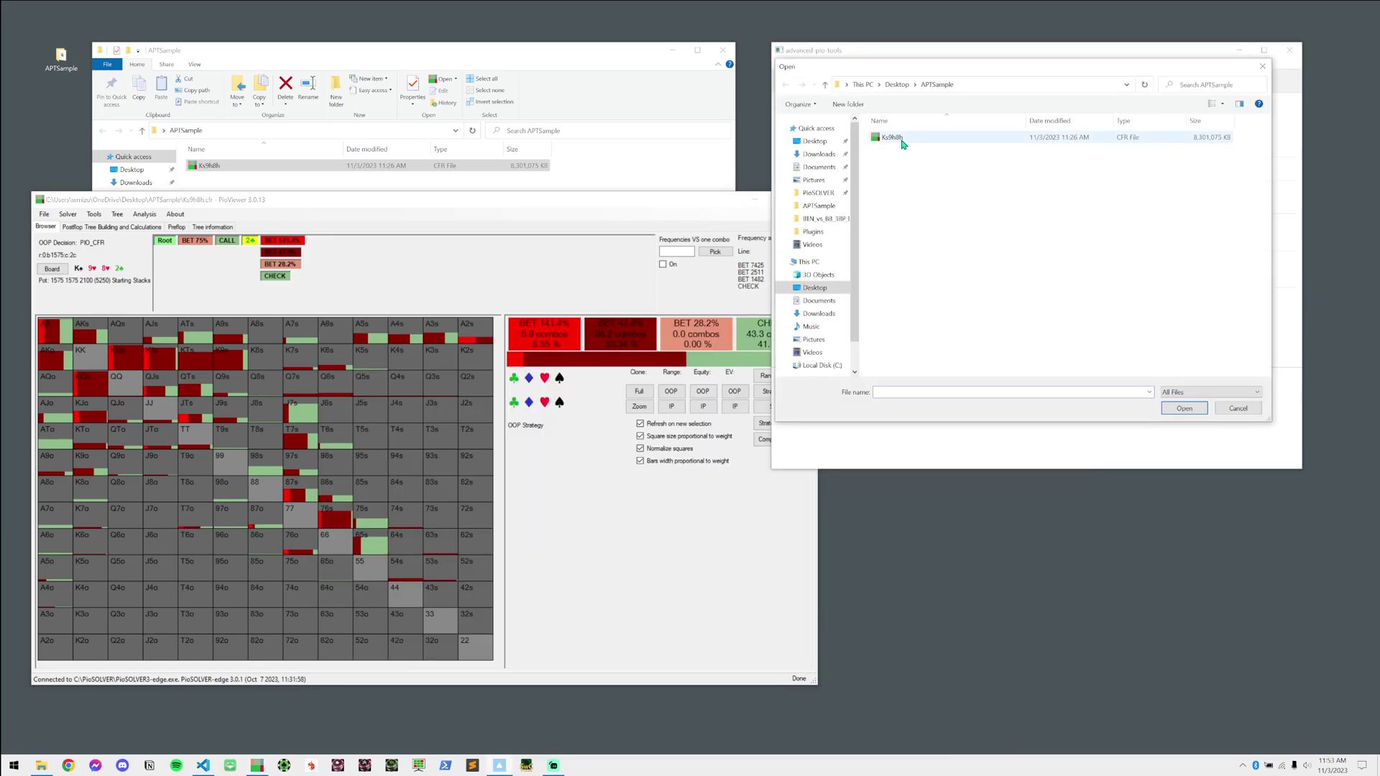
double_click(903, 144)
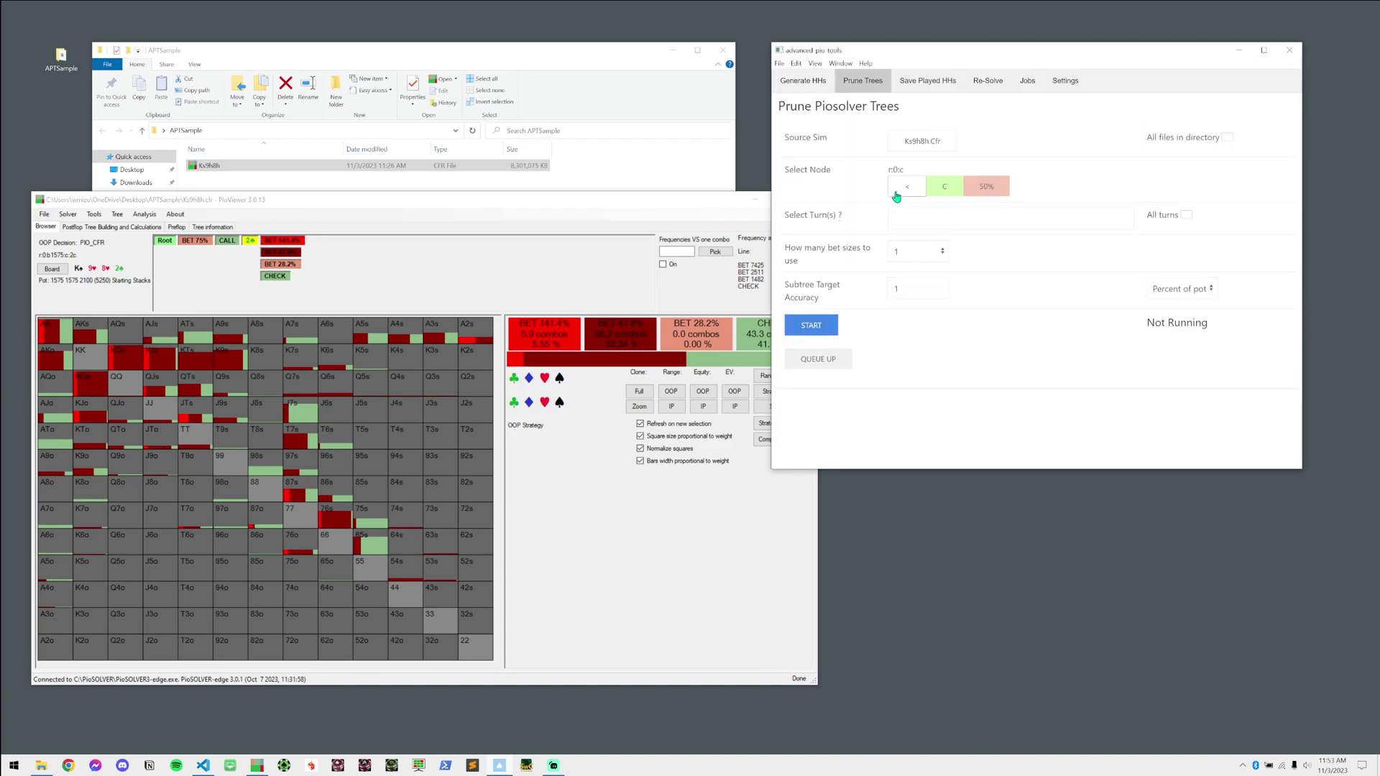
left_click(985, 190)
left_click(946, 190)
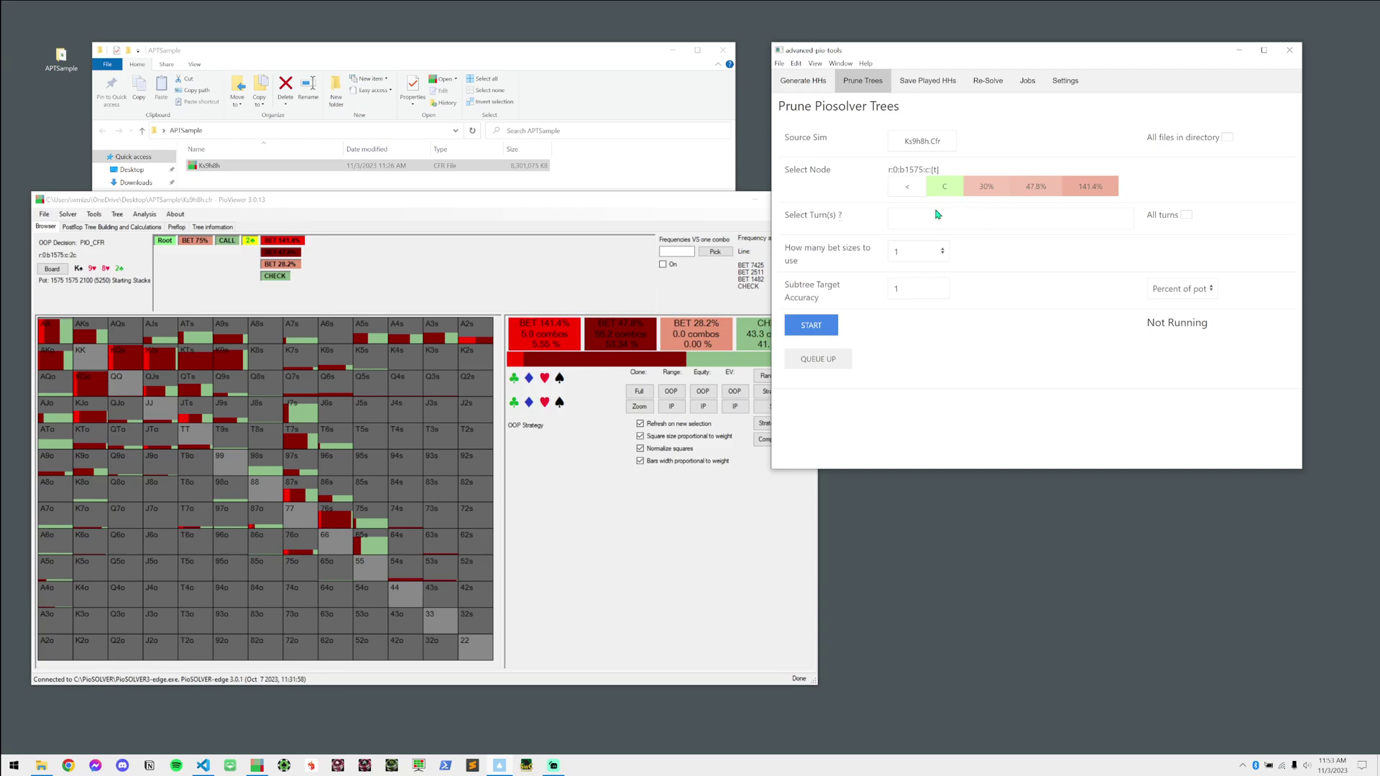
Set the turns to keep as 4h 4s 4c 4d, leaving all turns off, and start pruning the tree
left_click(909, 224)
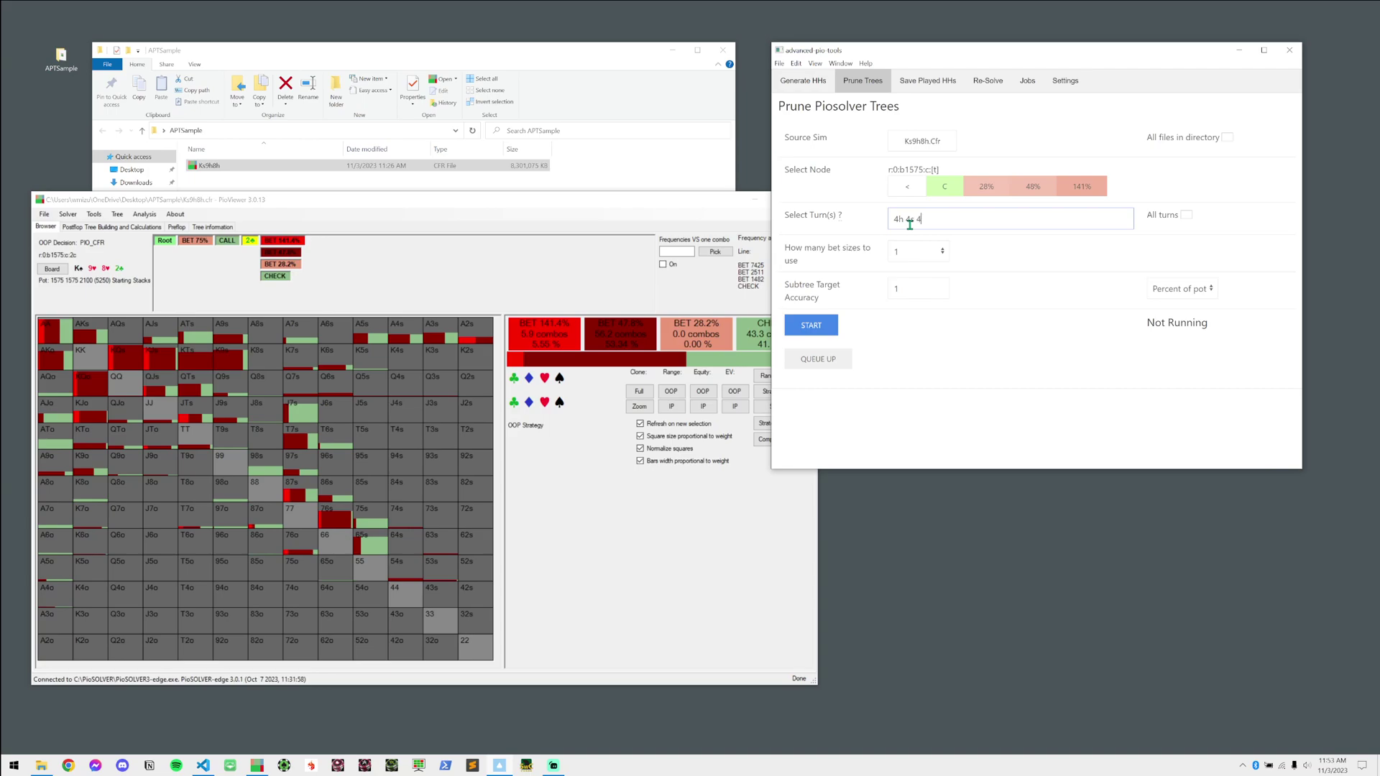
type("d")
left_click(1185, 215)
left_click(1186, 216)
left_click_drag(785, 284, 822, 298)
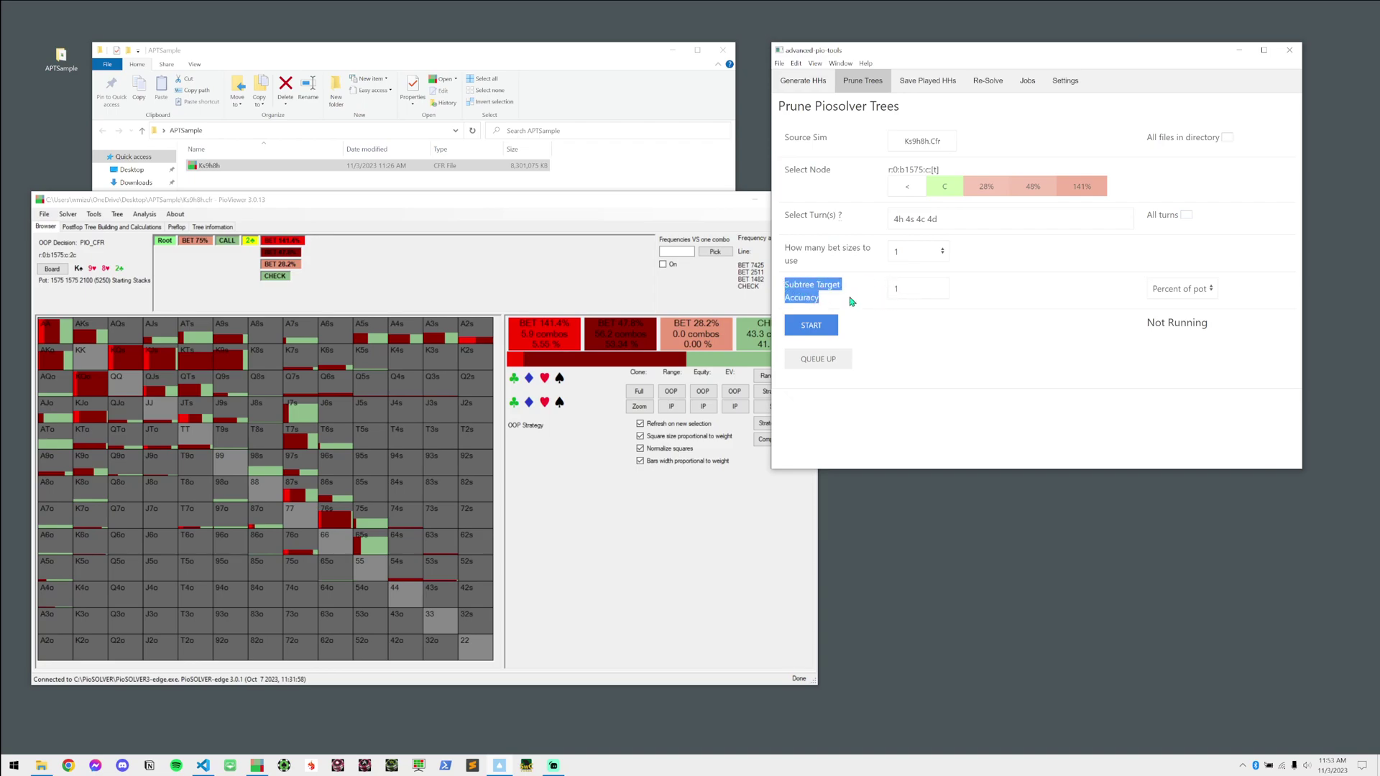
left_click(827, 323)
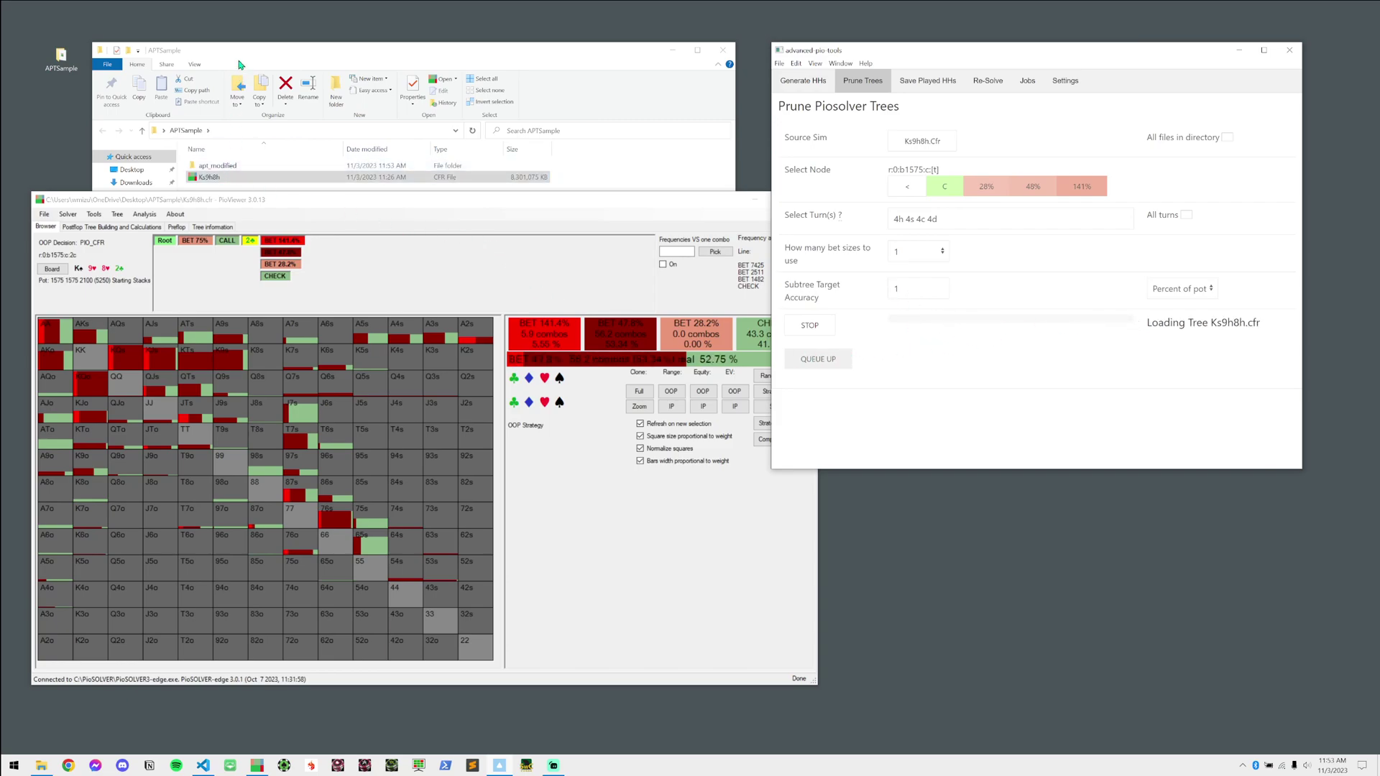
Open the pruned Ks9h8h sim from the apt_modified folder and place its viewer beside the original sim
left_click(223, 168)
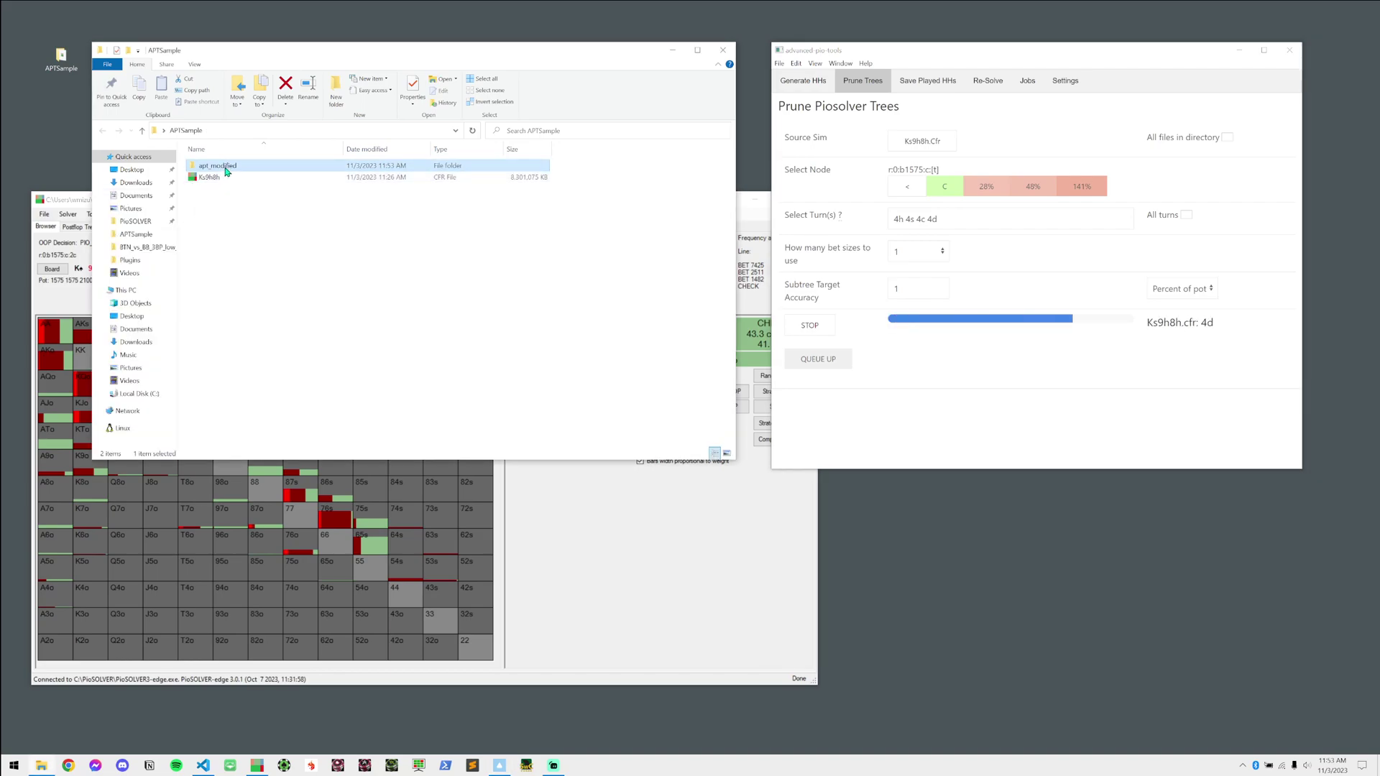
double_click(225, 168)
double_click(225, 166)
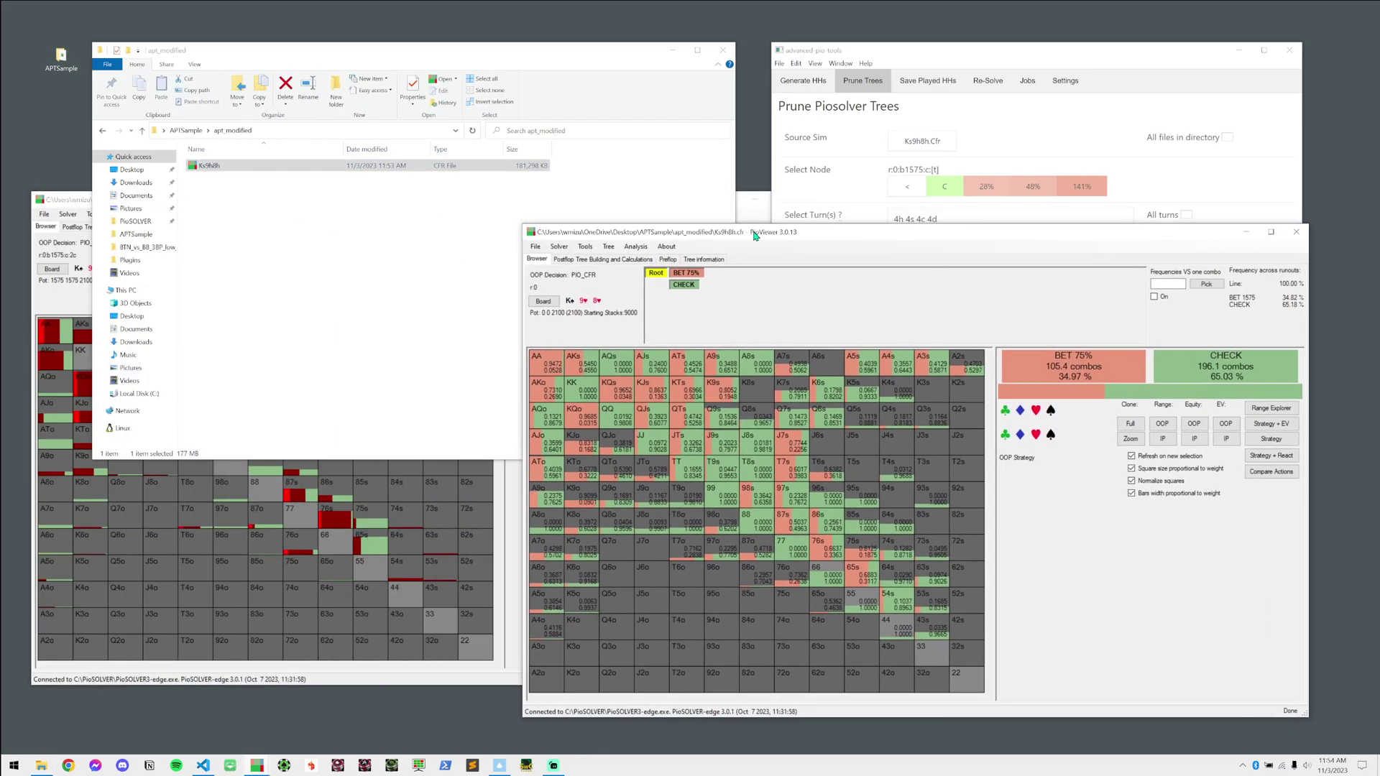
left_click_drag(752, 234, 753, 204)
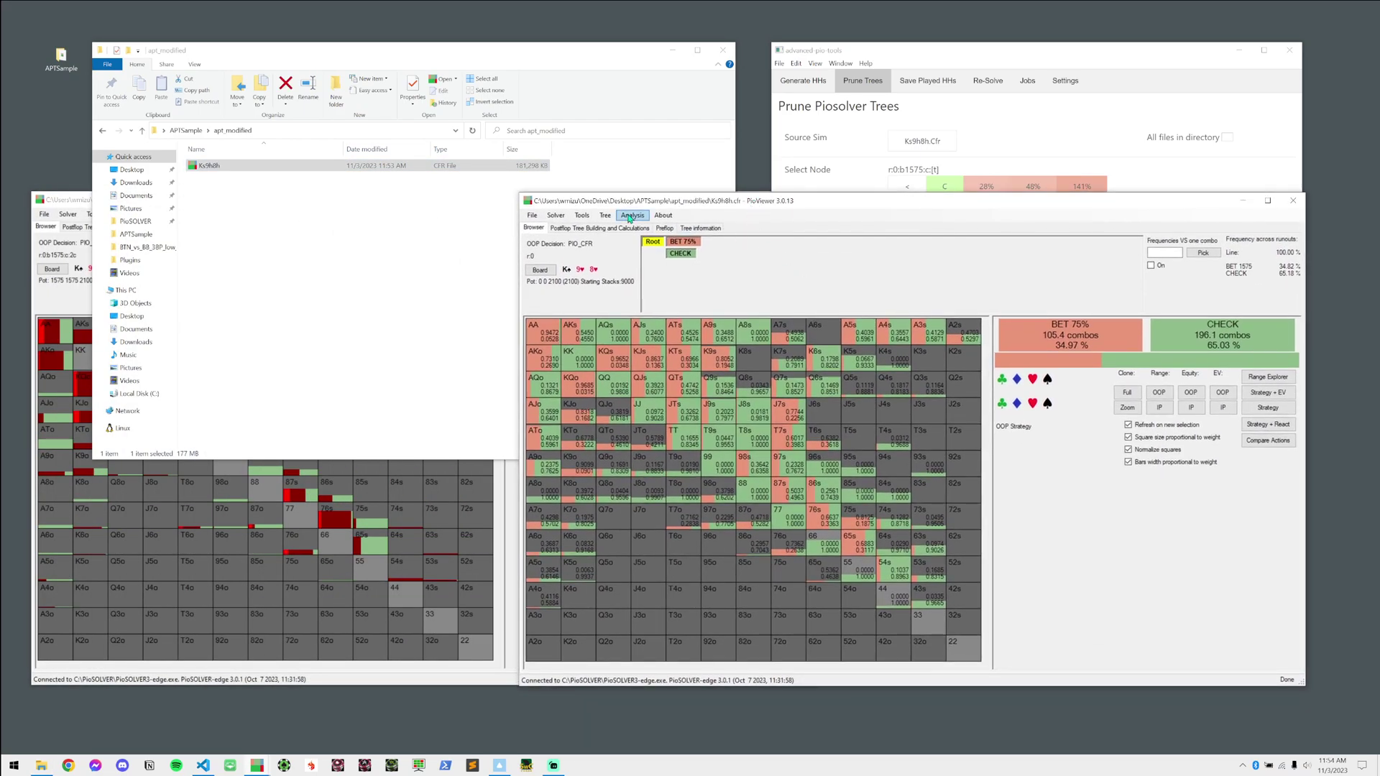
left_click(64, 203)
left_click(882, 261)
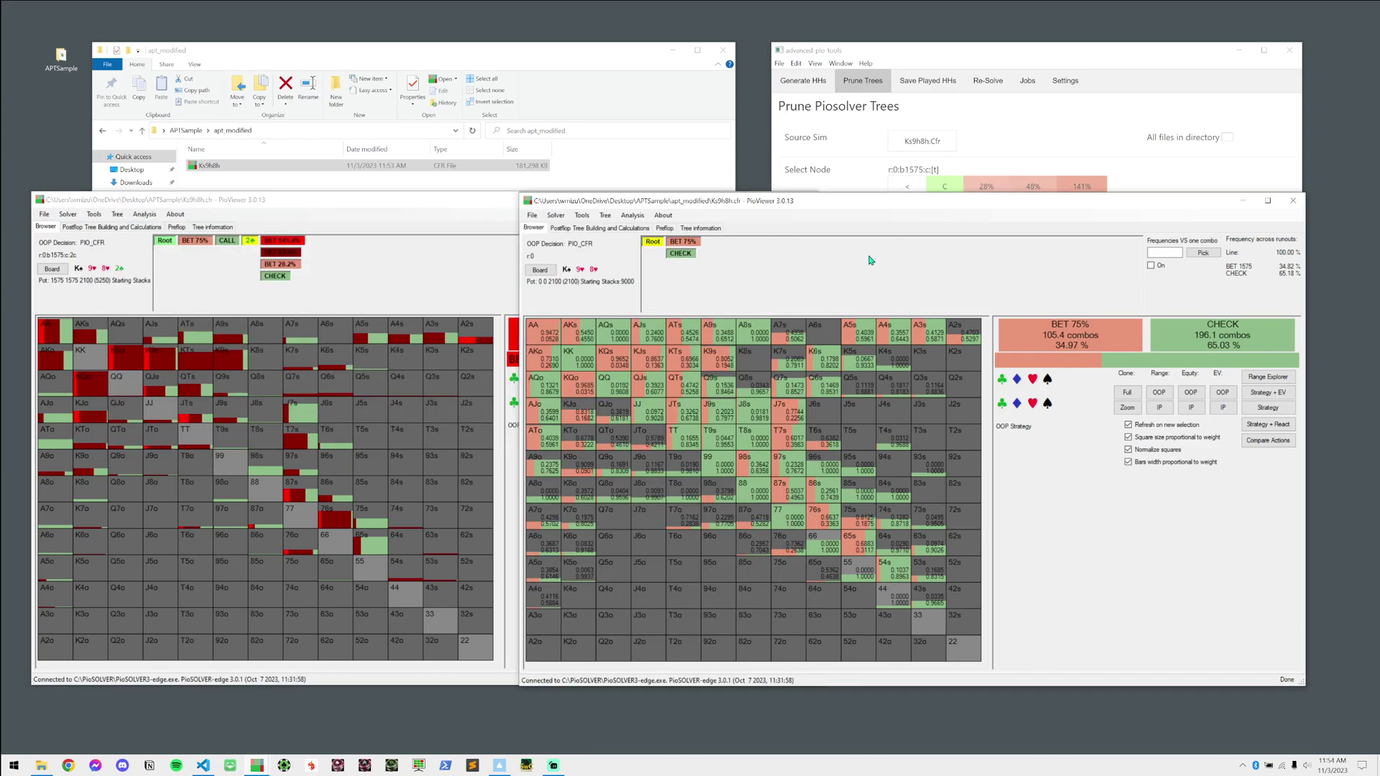
Browse both the pruned and original trees to the 4♣ turn after BET 75% and CALL to compare their strategies
left_click(688, 239)
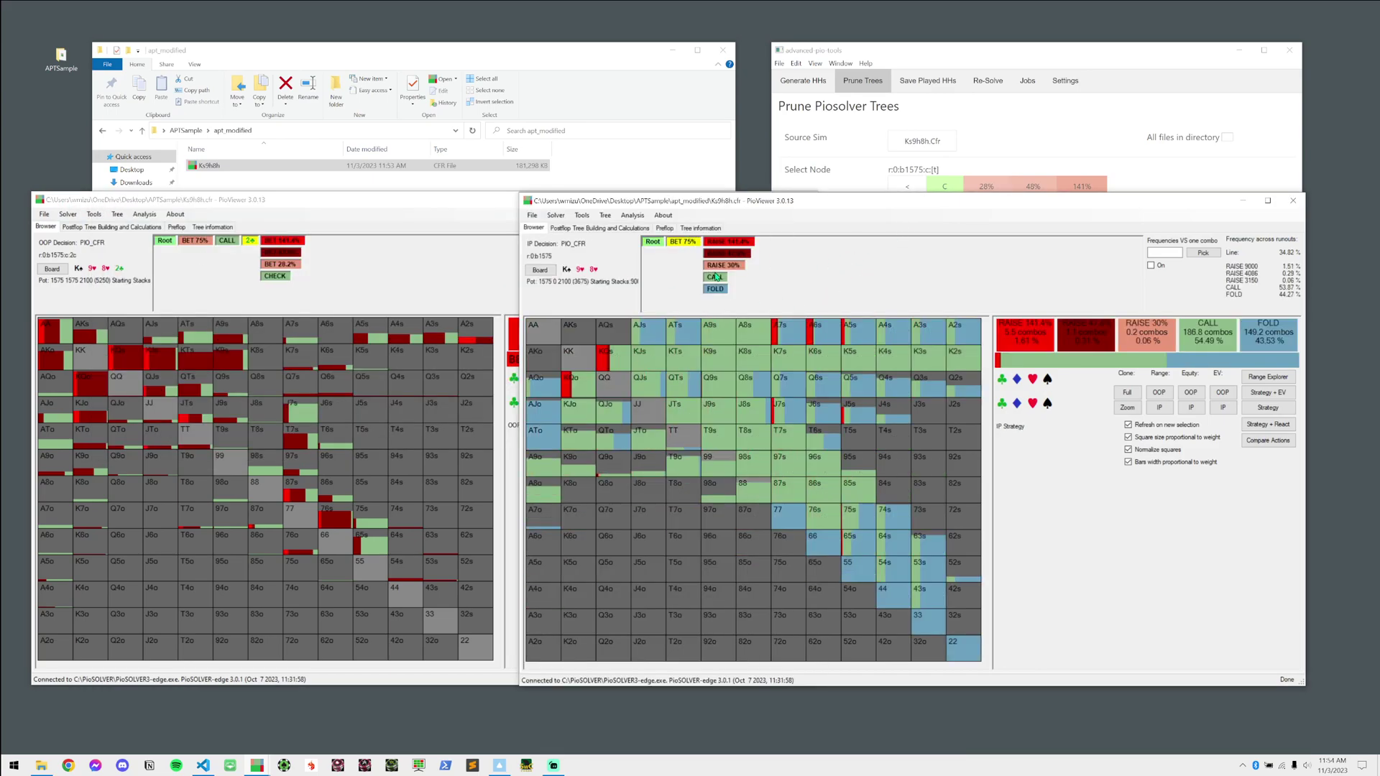
left_click(716, 271)
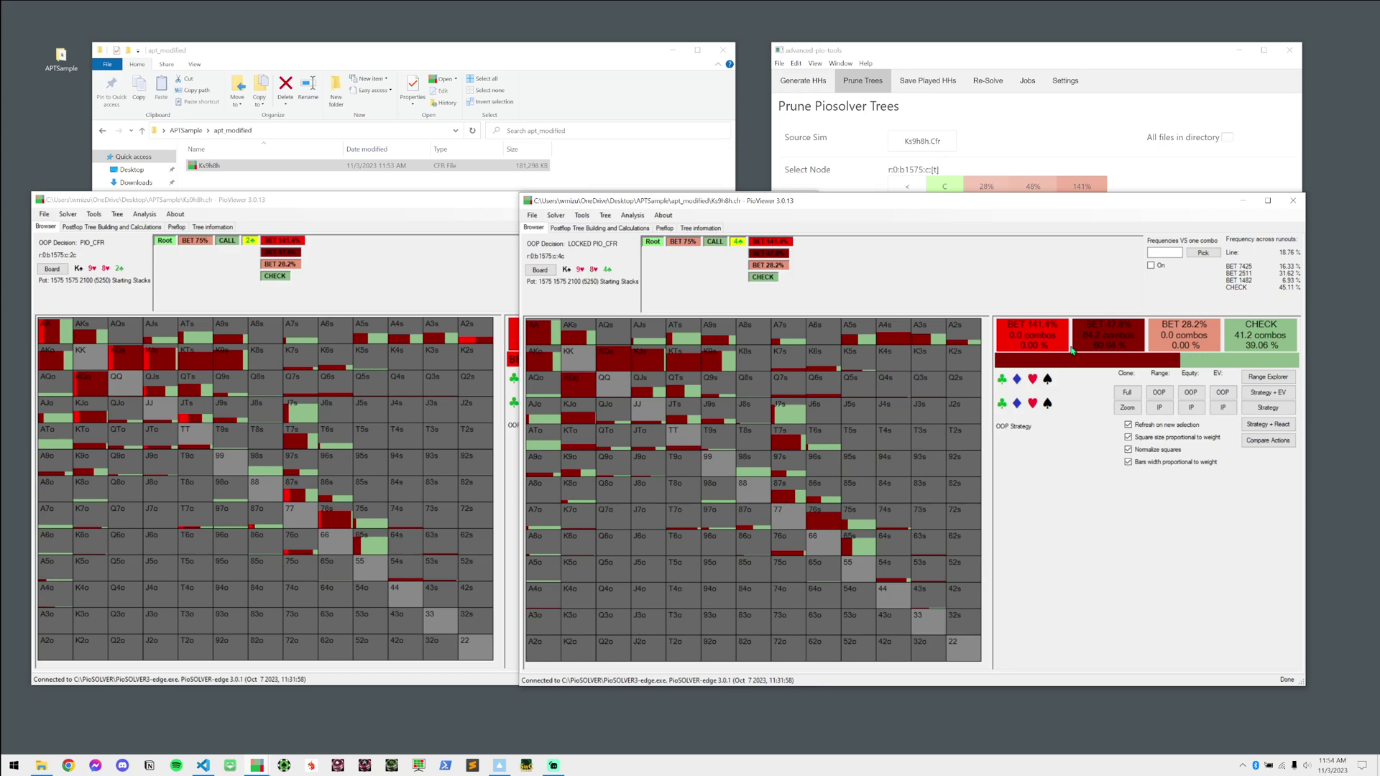
left_click(229, 242)
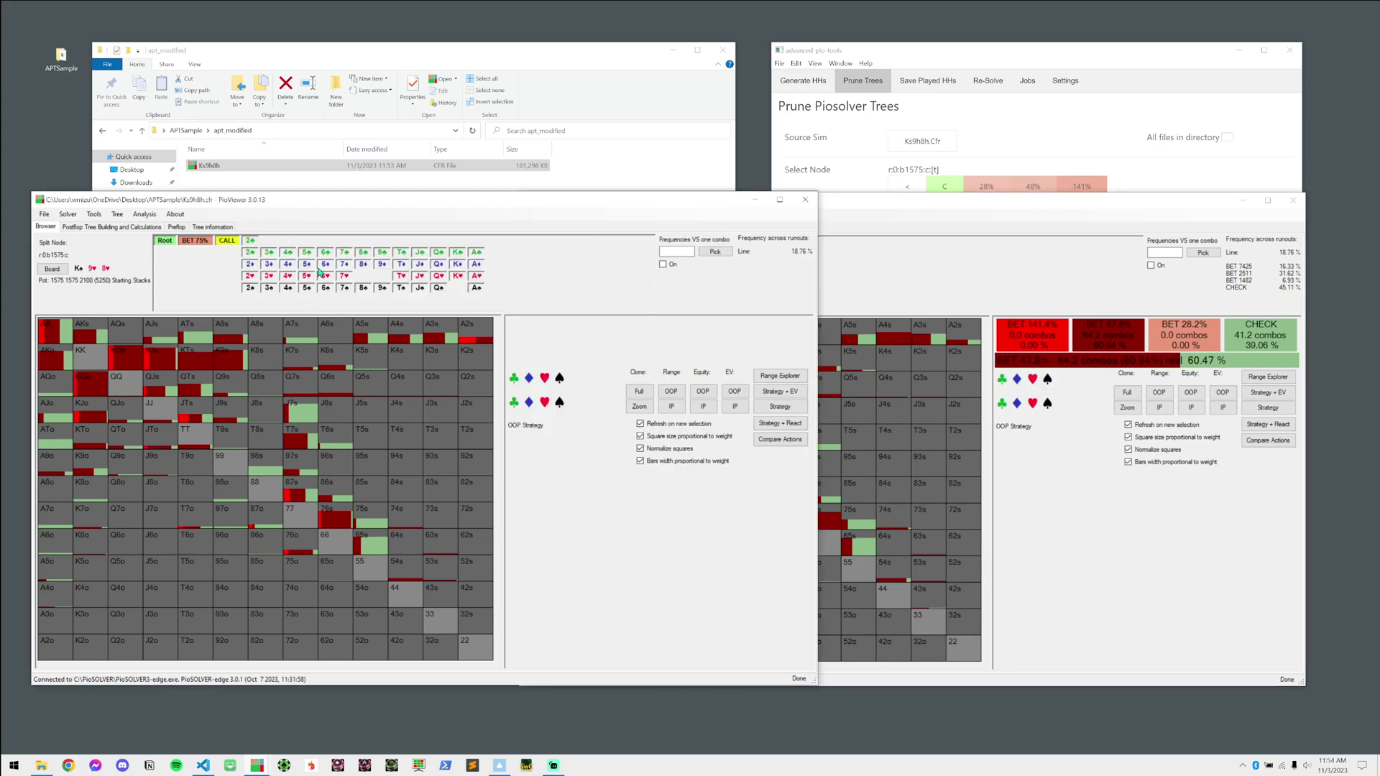
left_click(292, 254)
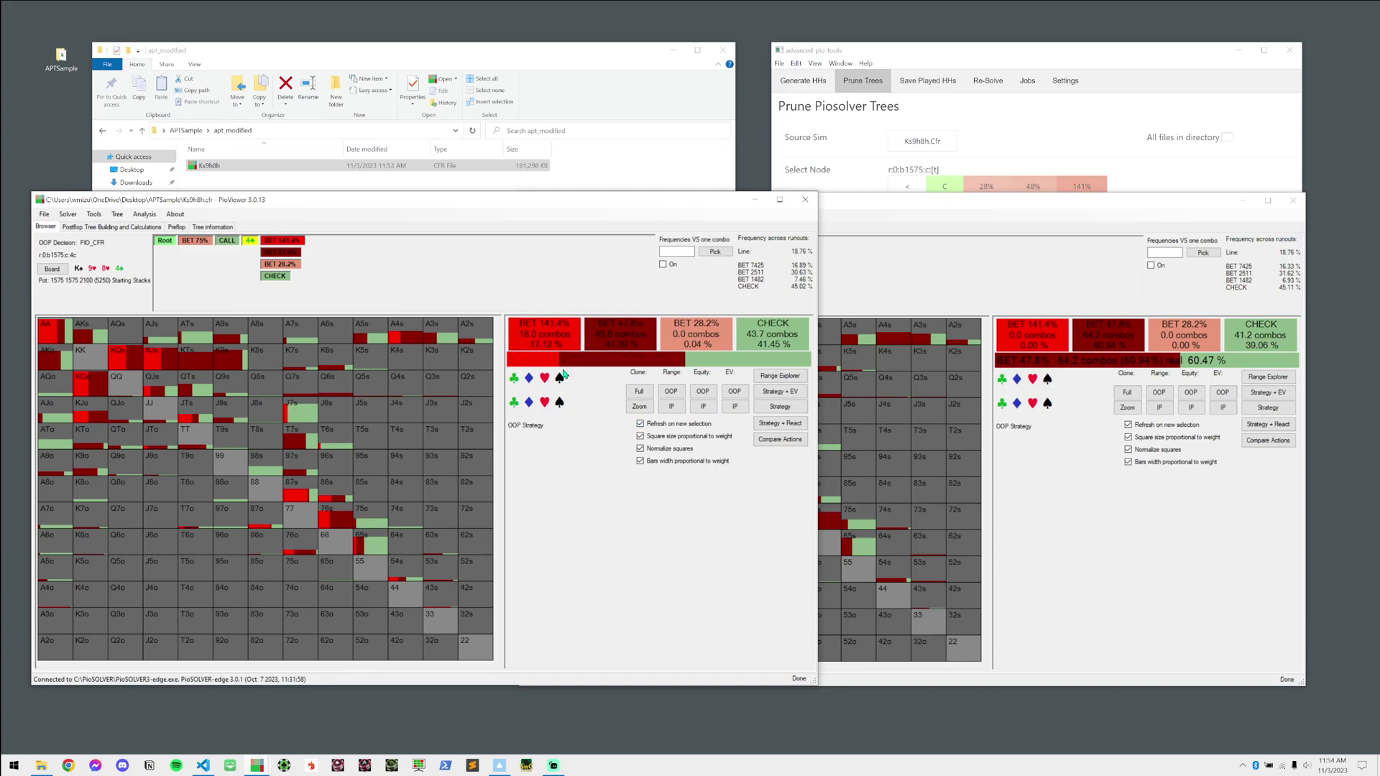
left_click(1012, 223)
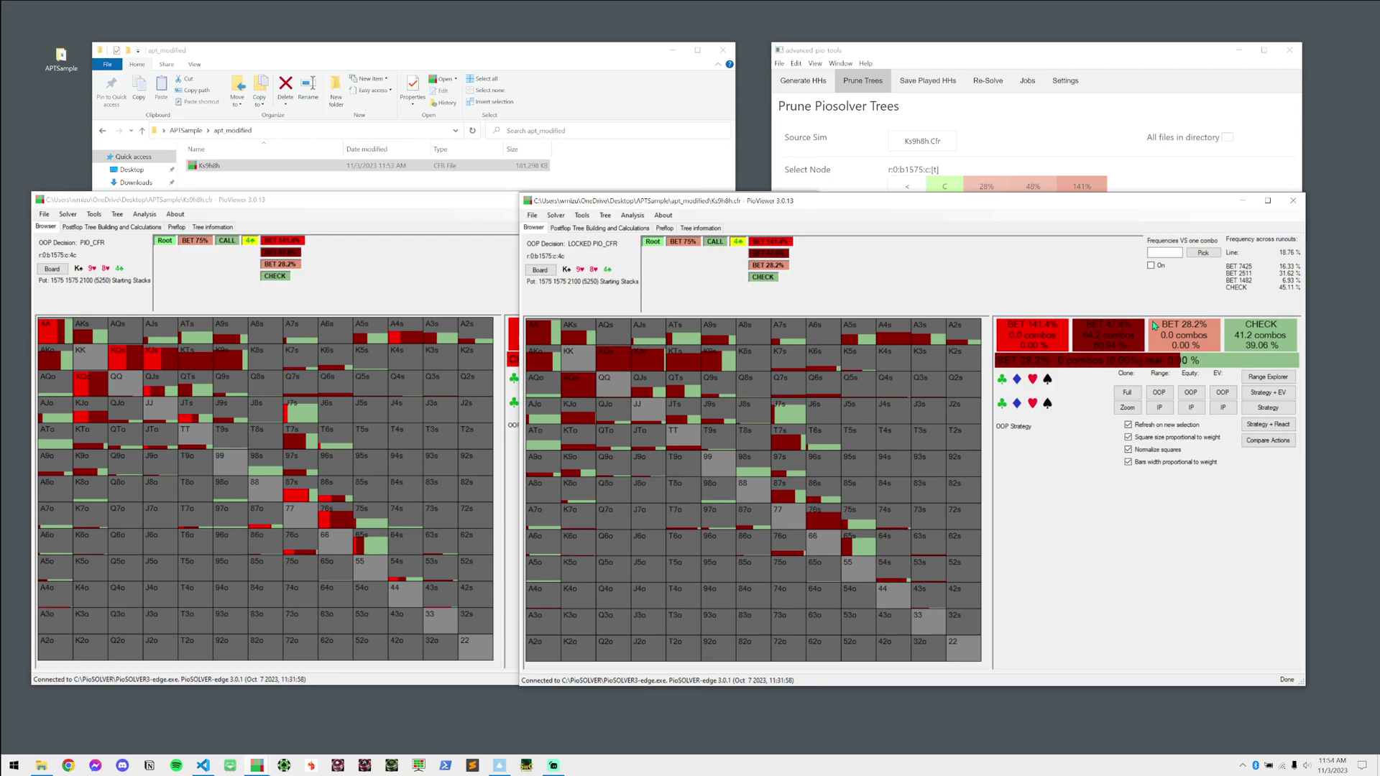
Switch the turn card to 4♠ in both the pruned and original trees
left_click(733, 243)
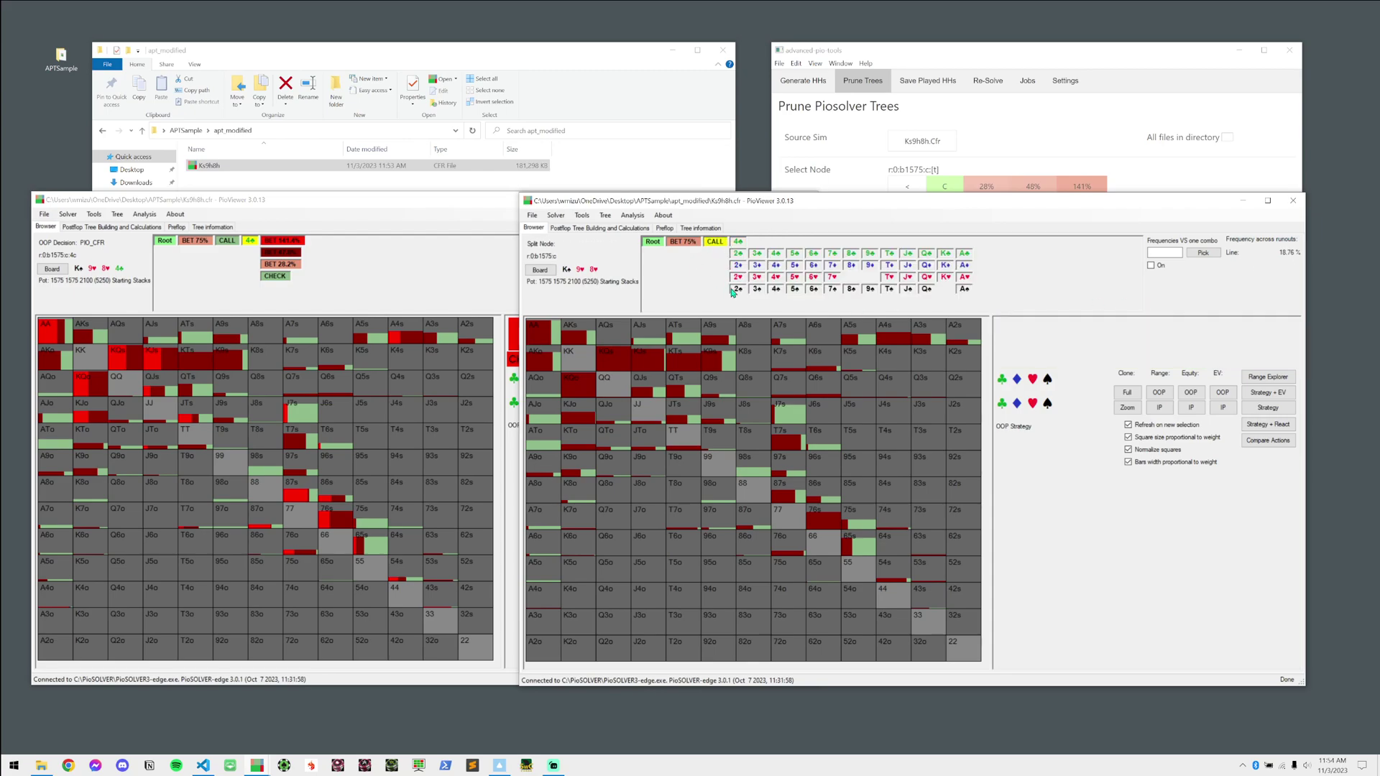
left_click(776, 289)
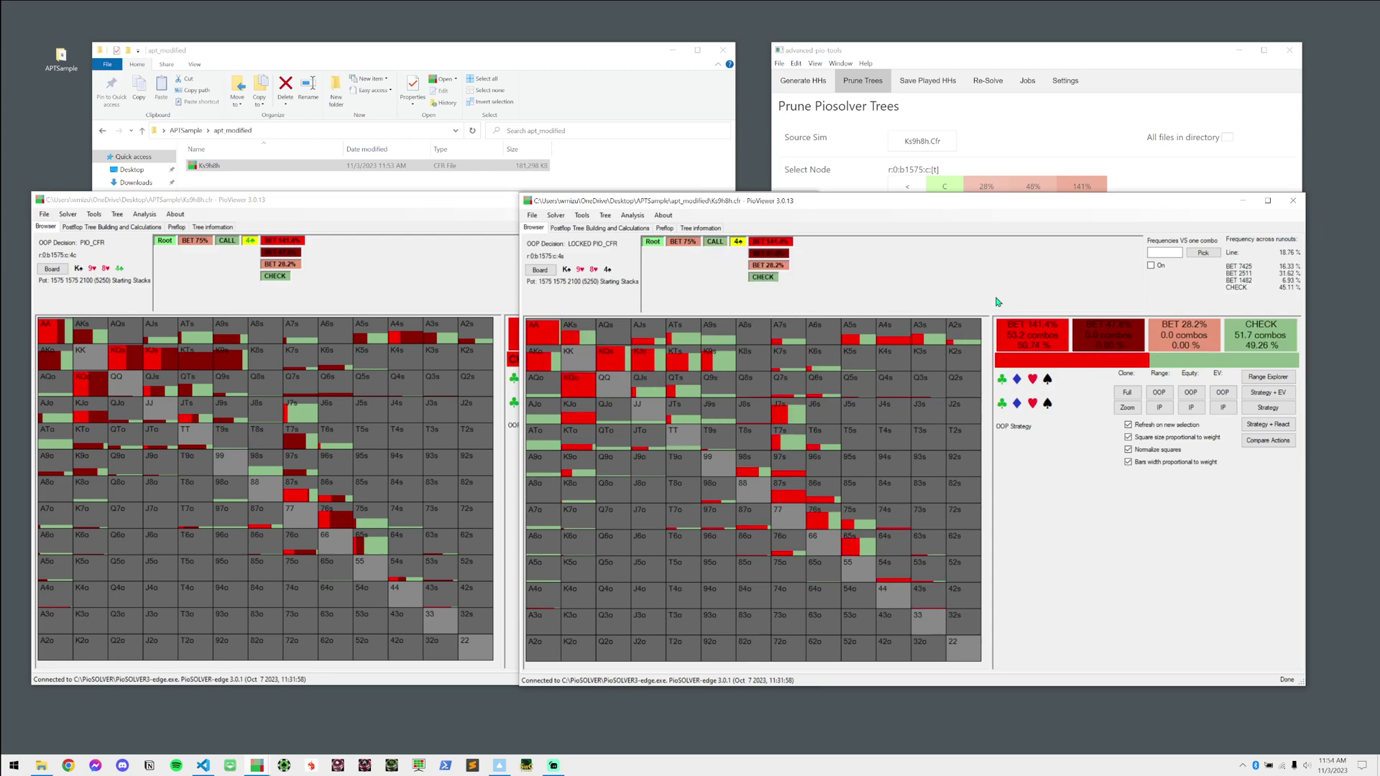
left_click(427, 202)
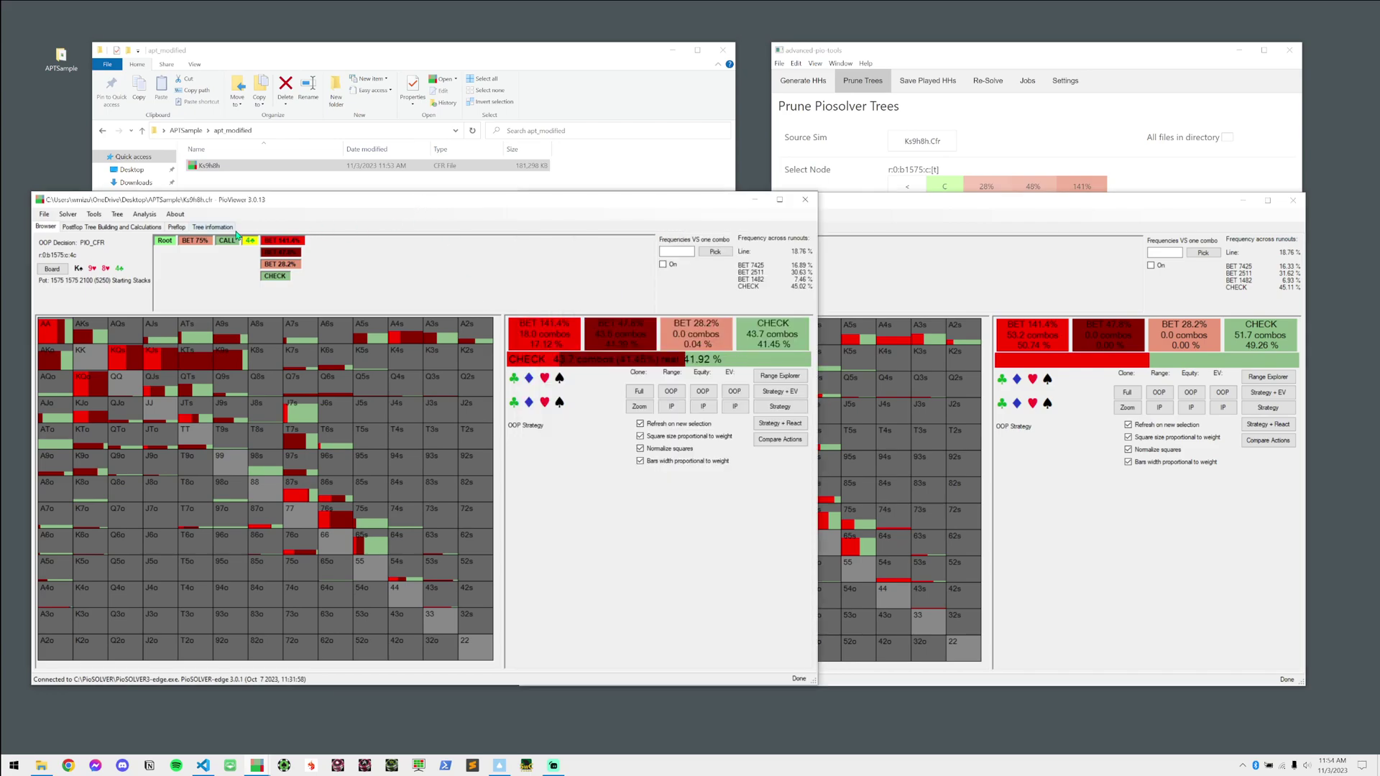
left_click(249, 240)
left_click(286, 289)
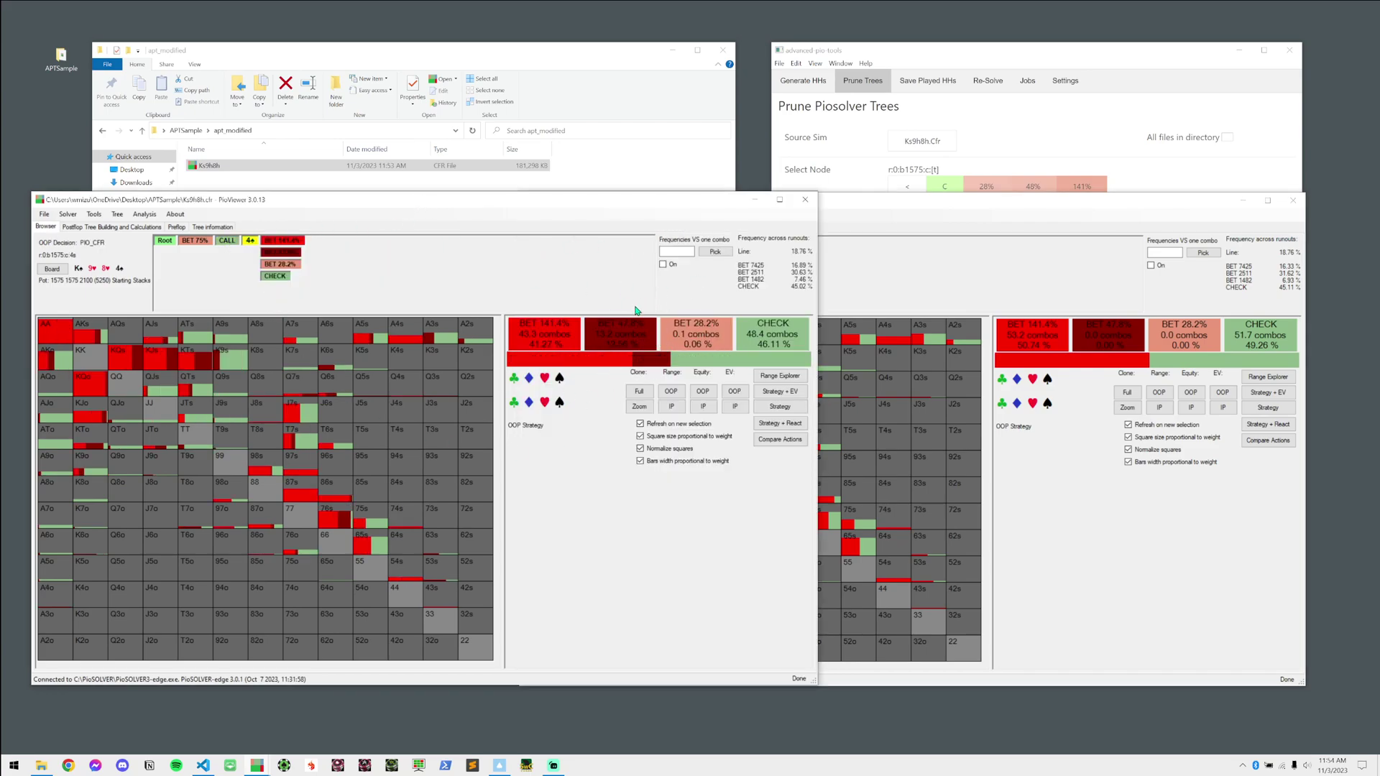
Examine the bet-size frequencies on the 4♠ turn in the pruned tree against those in the original
left_click_drag(863, 203, 888, 207)
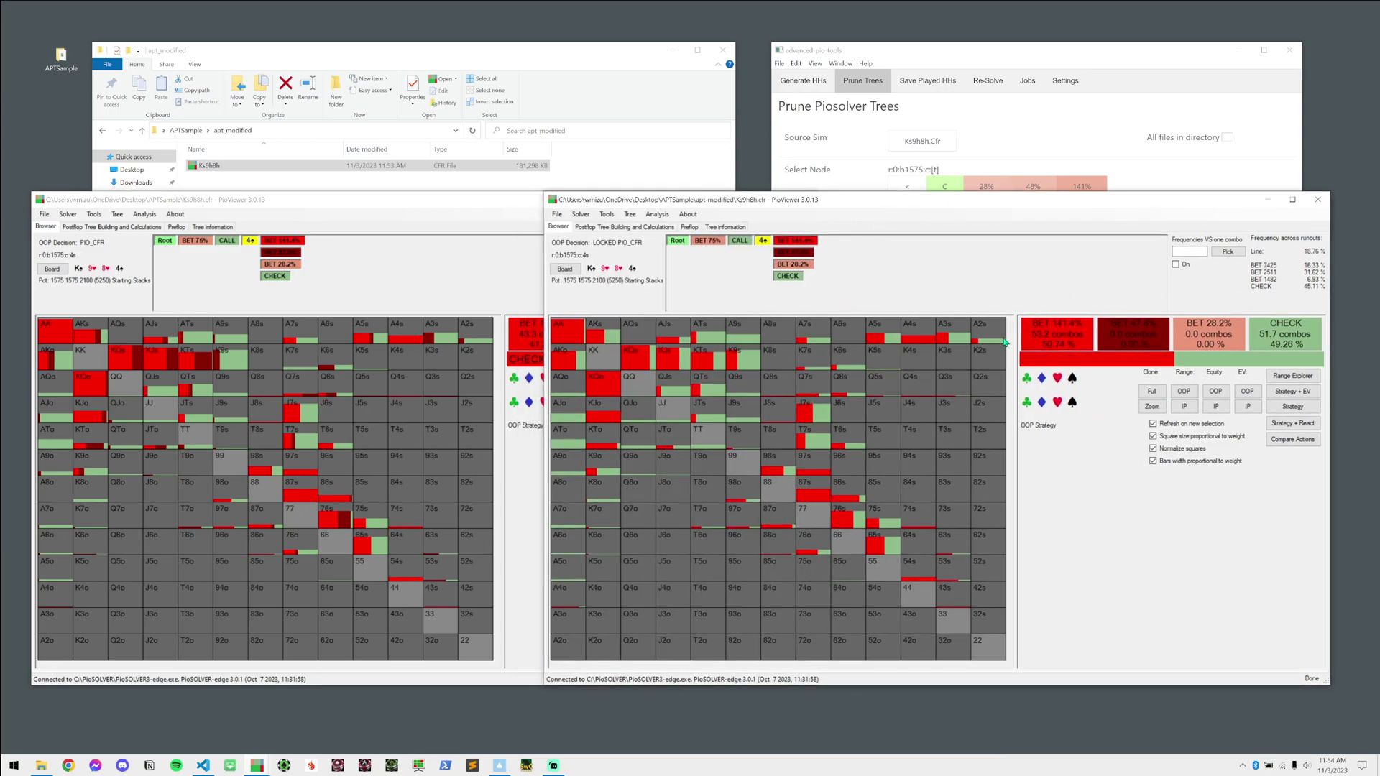
mouse_move(1075, 324)
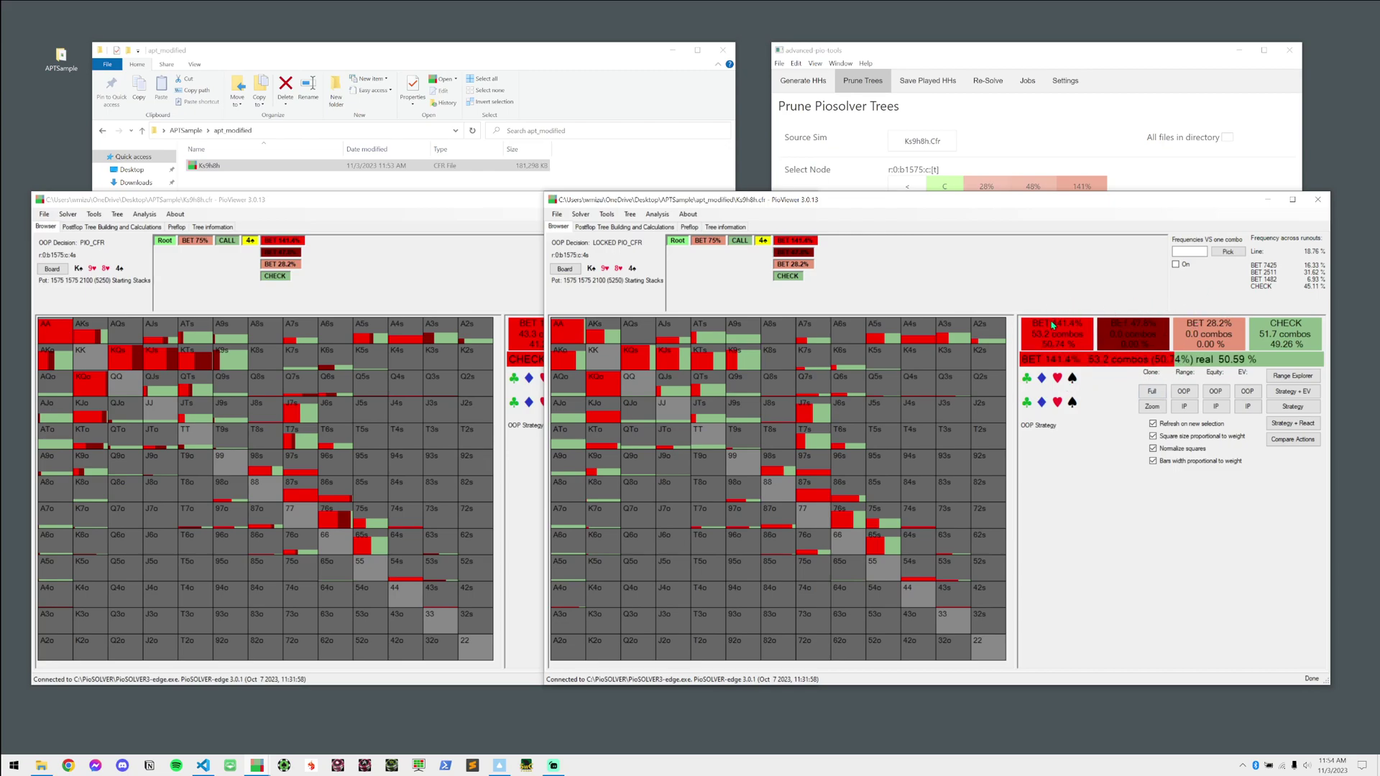
mouse_move(1107, 342)
left_click(386, 260)
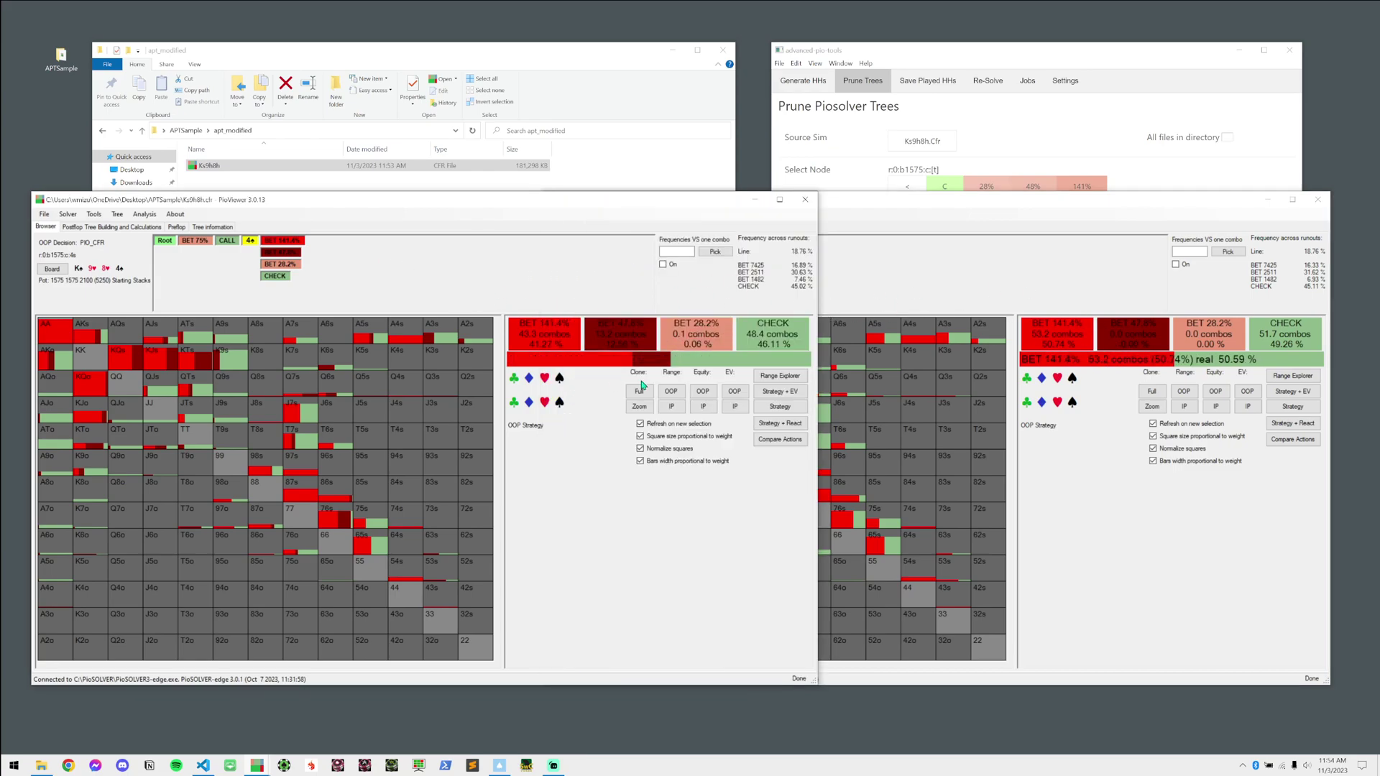
left_click(876, 207)
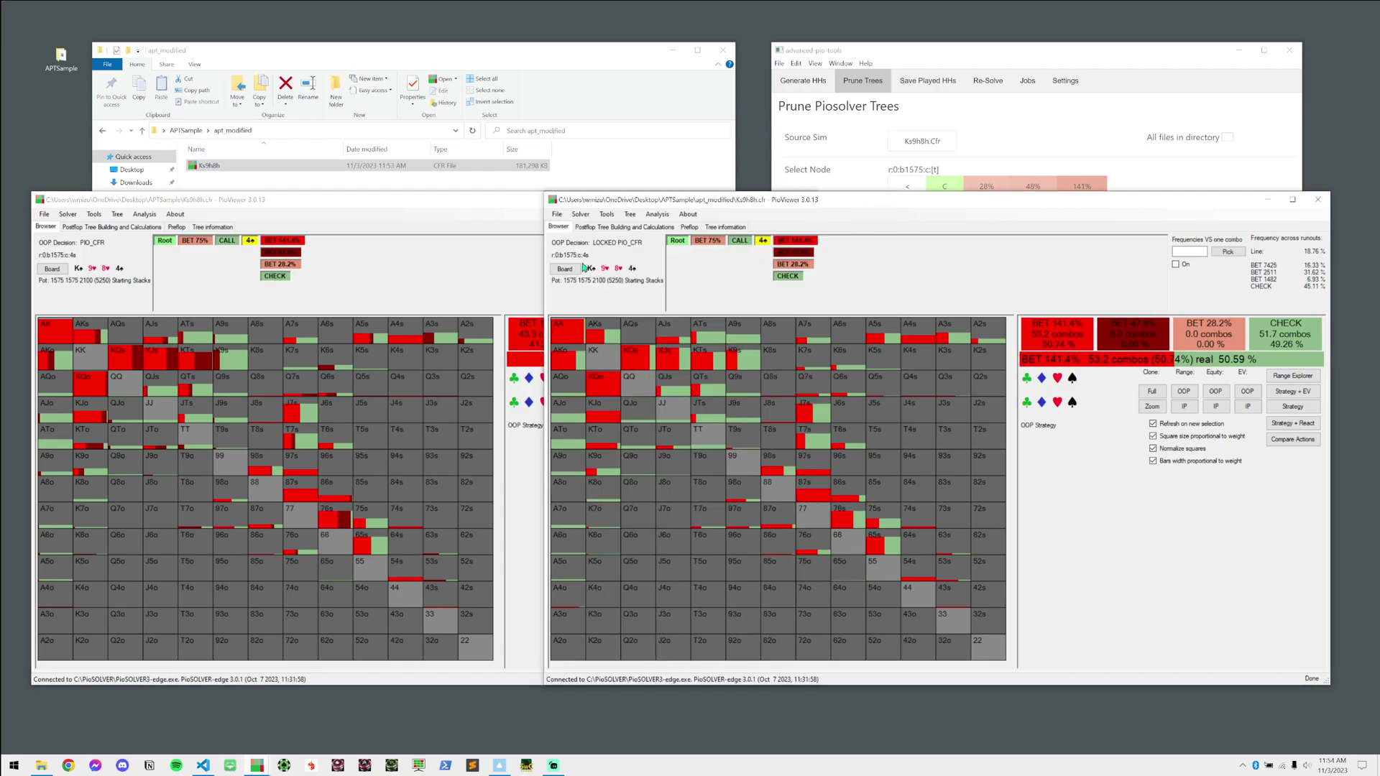
Close both sim viewers and go back up to the APTSample folder
left_click(1317, 199)
left_click(804, 199)
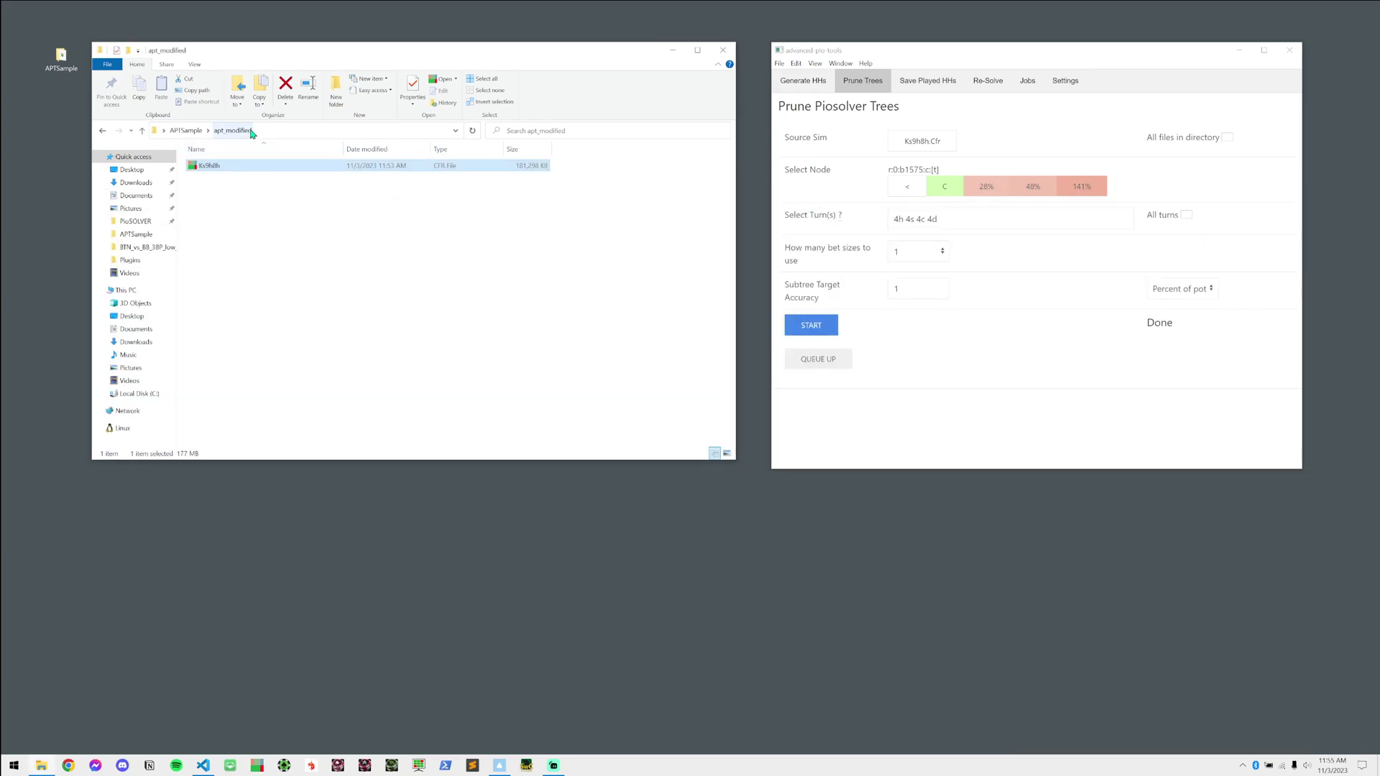
left_click(140, 130)
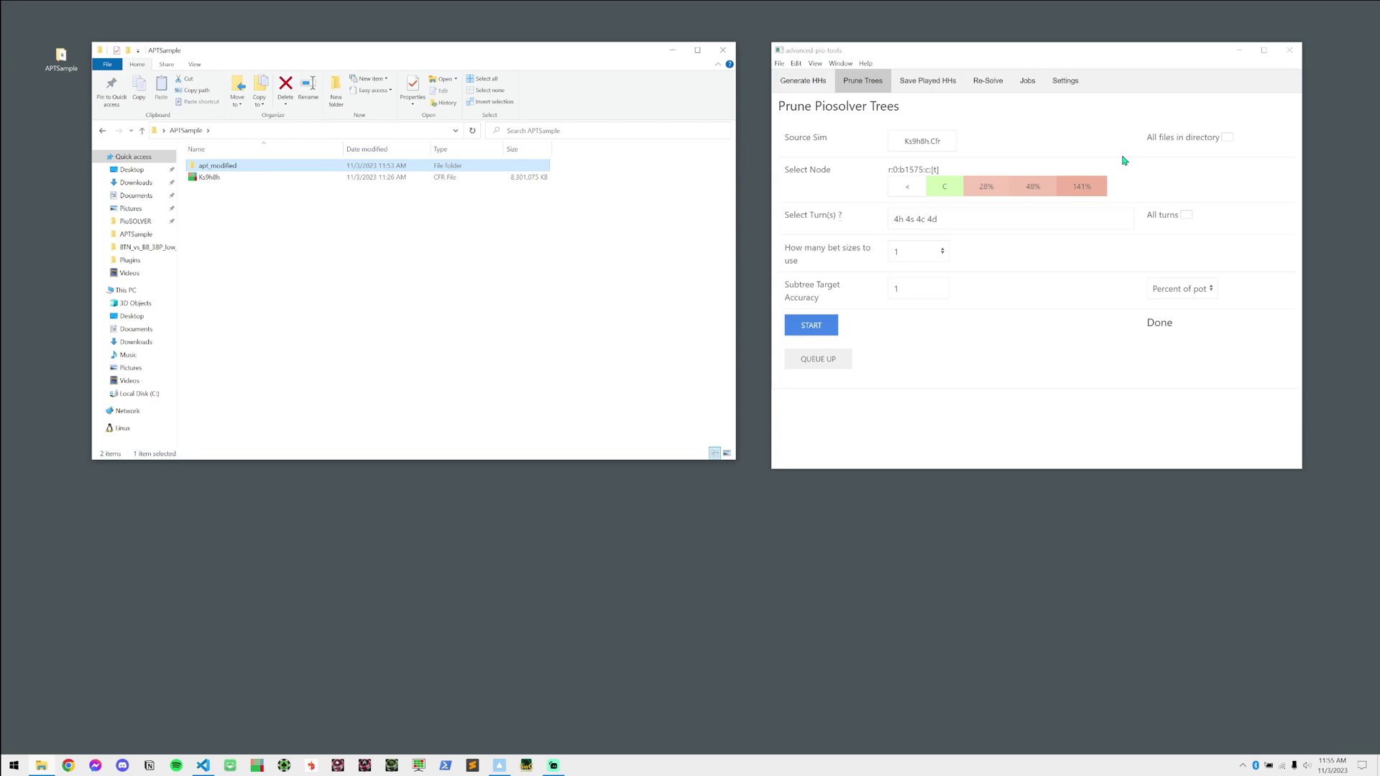
Sync the PioViewer integration in the settings of advanced pio tools
left_click(1064, 83)
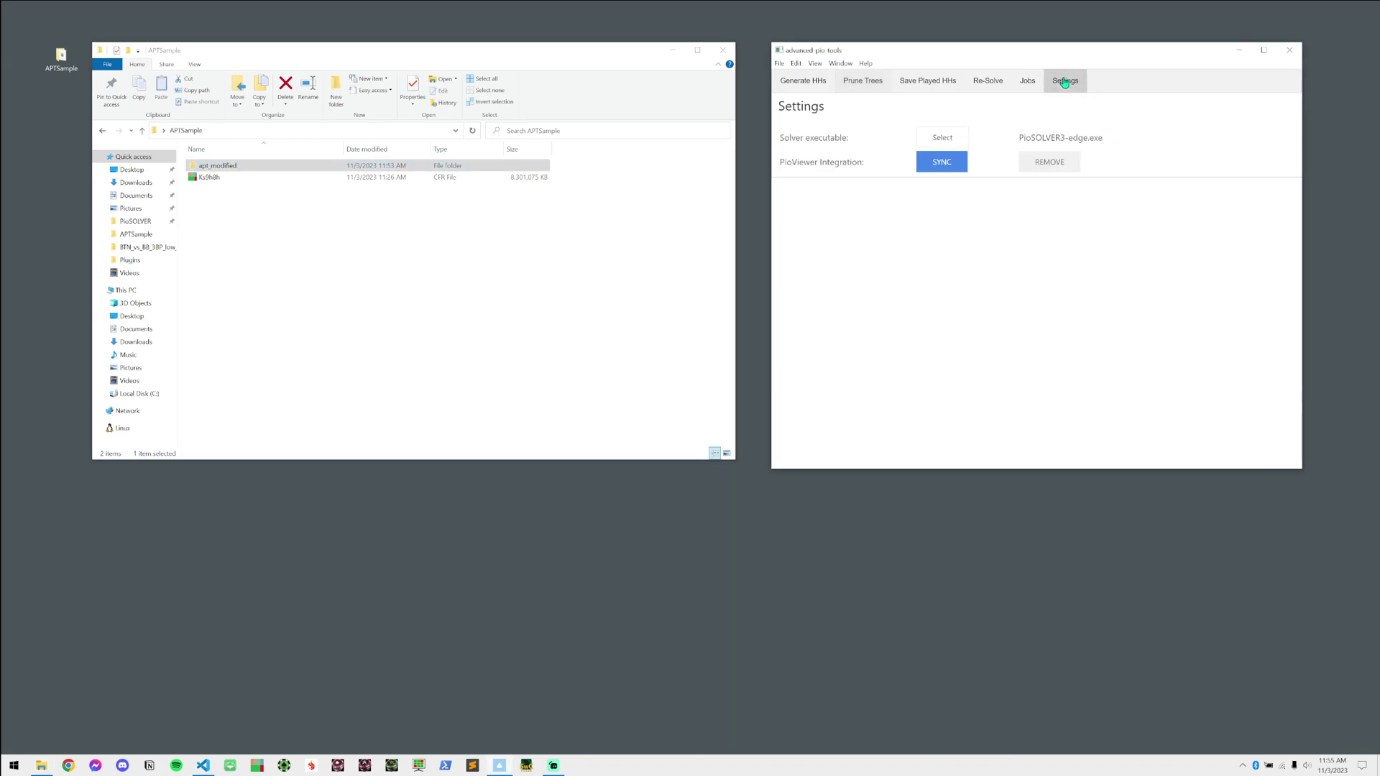
left_click(935, 166)
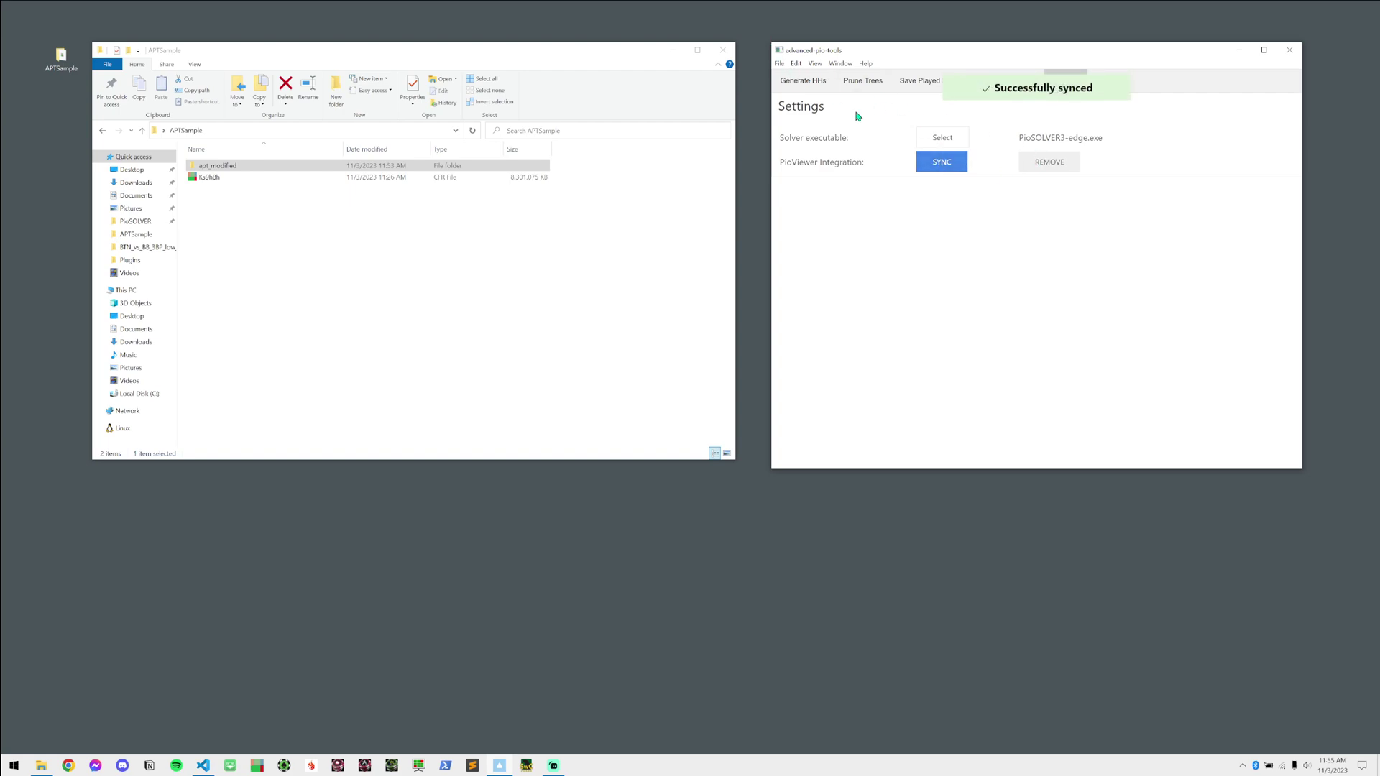
Open the Ks9h8h tree in PioViewer and connect it to the apt.bat solver, replacing the existing solver connection
left_click(257, 170)
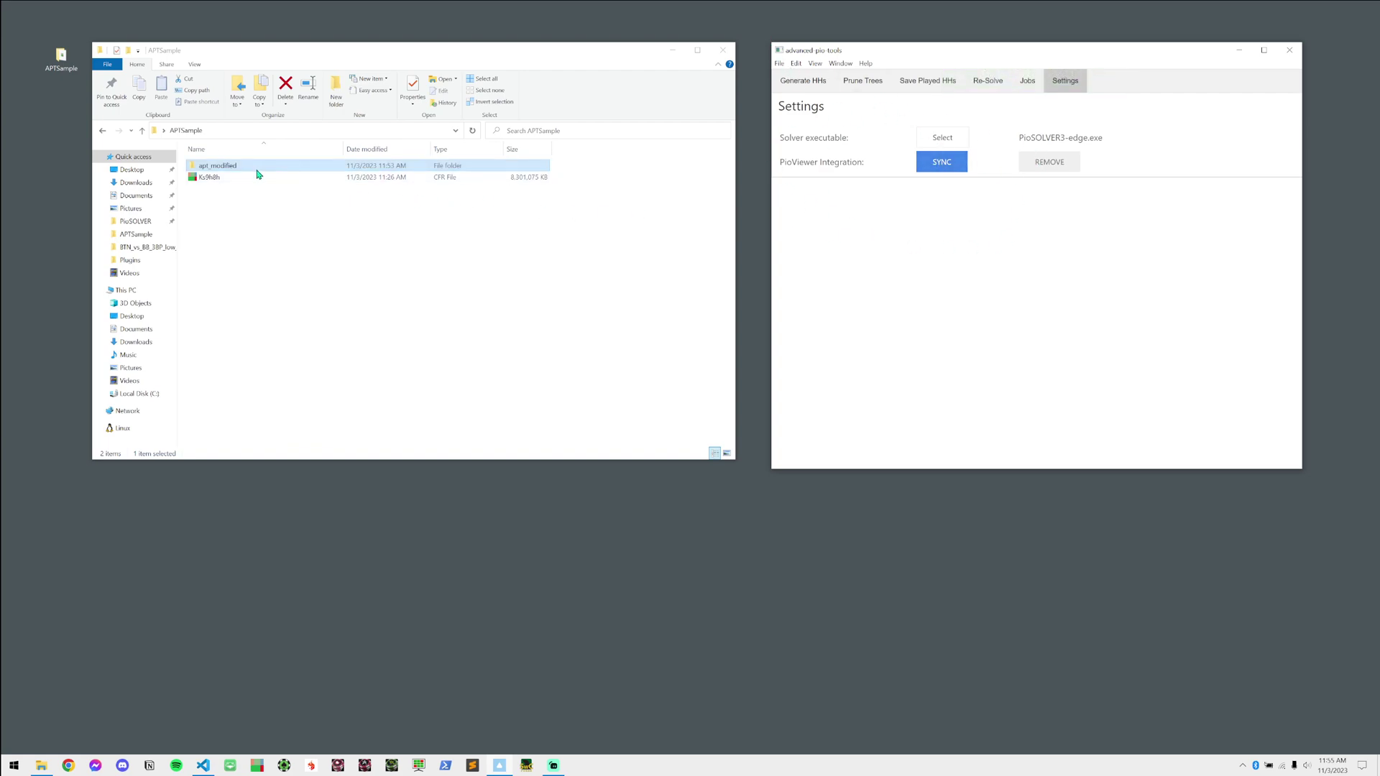
left_click(250, 180)
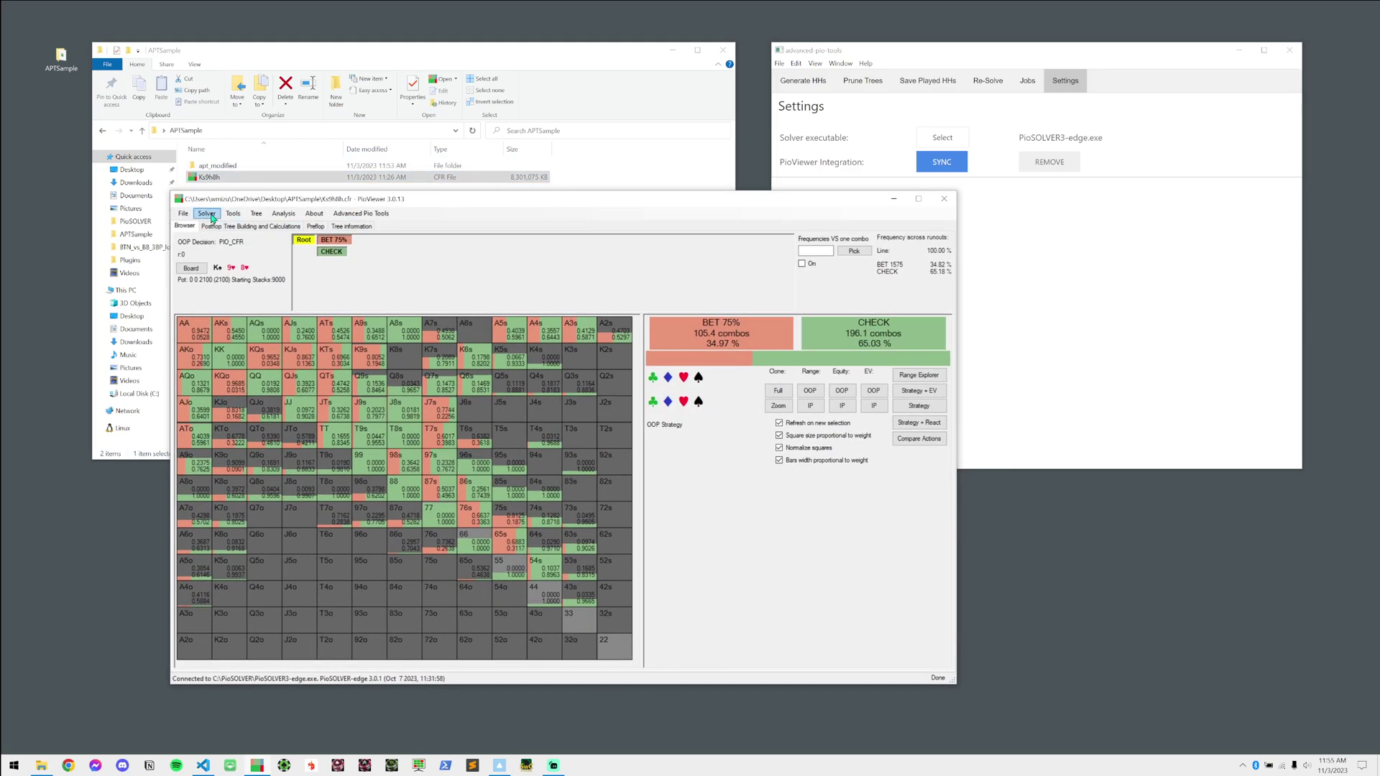
left_click(209, 214)
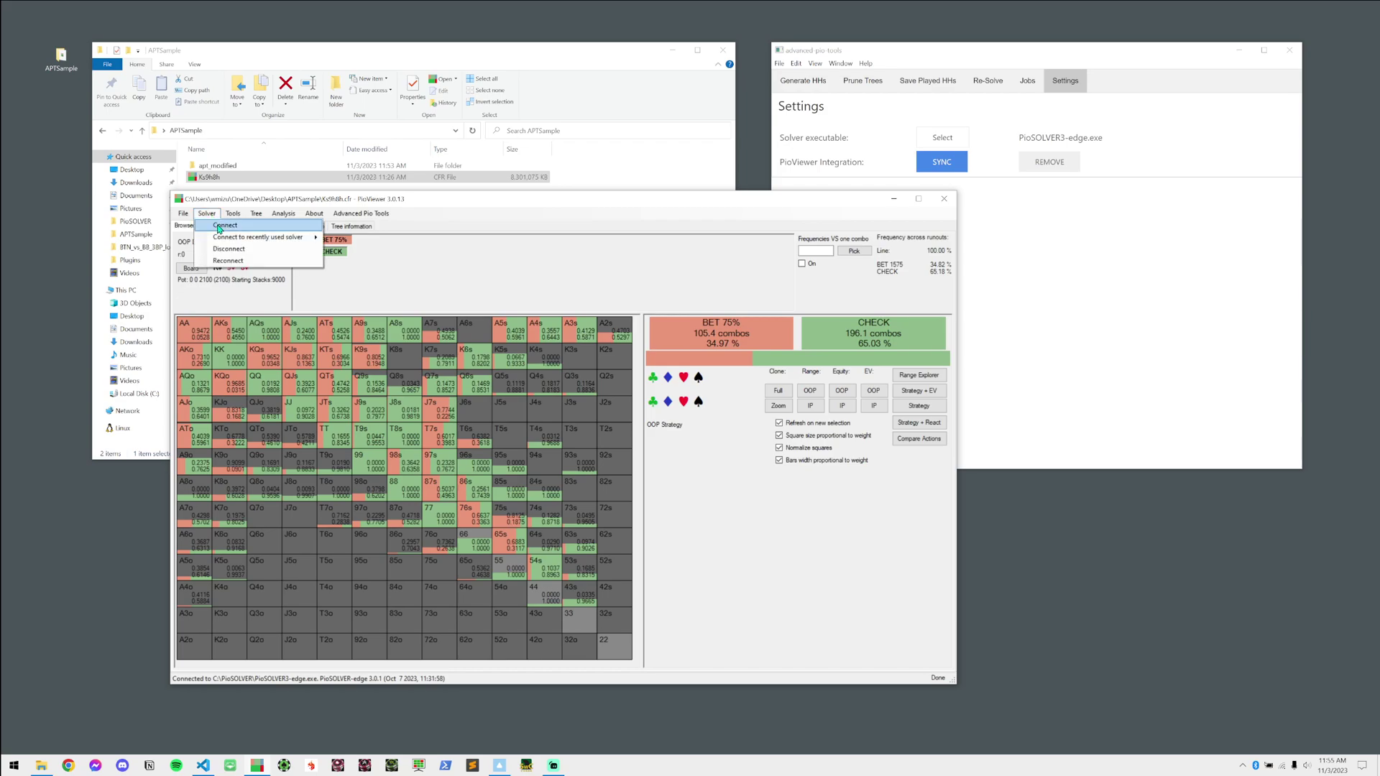
left_click(224, 226)
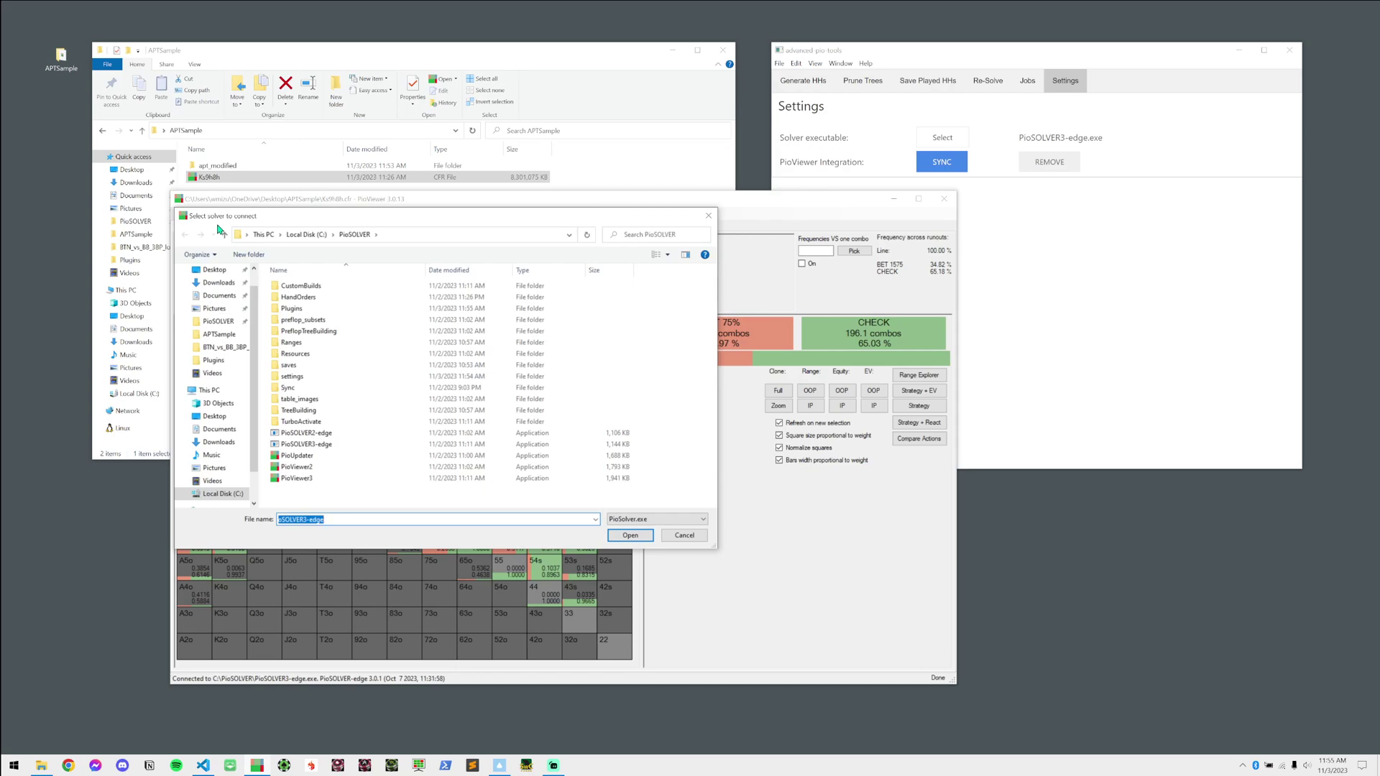
type("apt.bat")
left_click(641, 537)
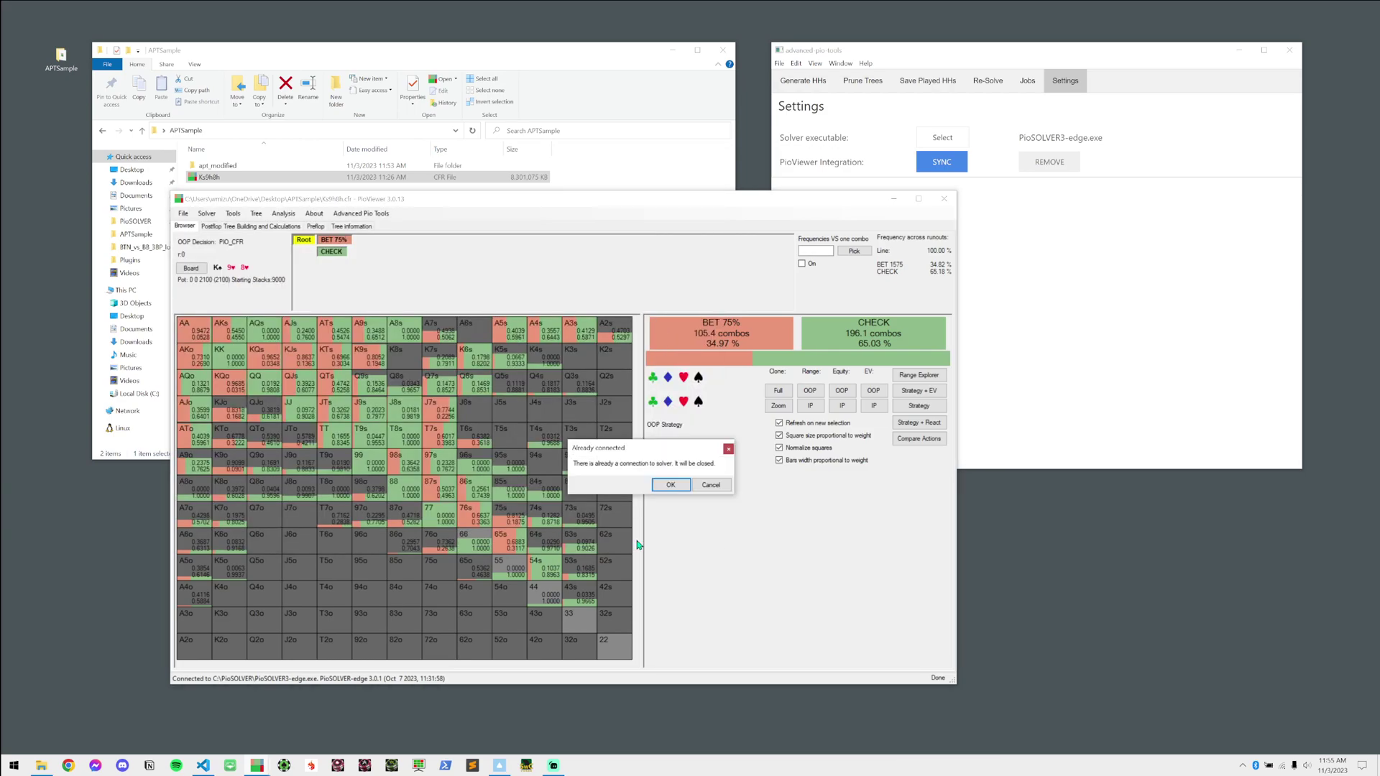
left_click(670, 484)
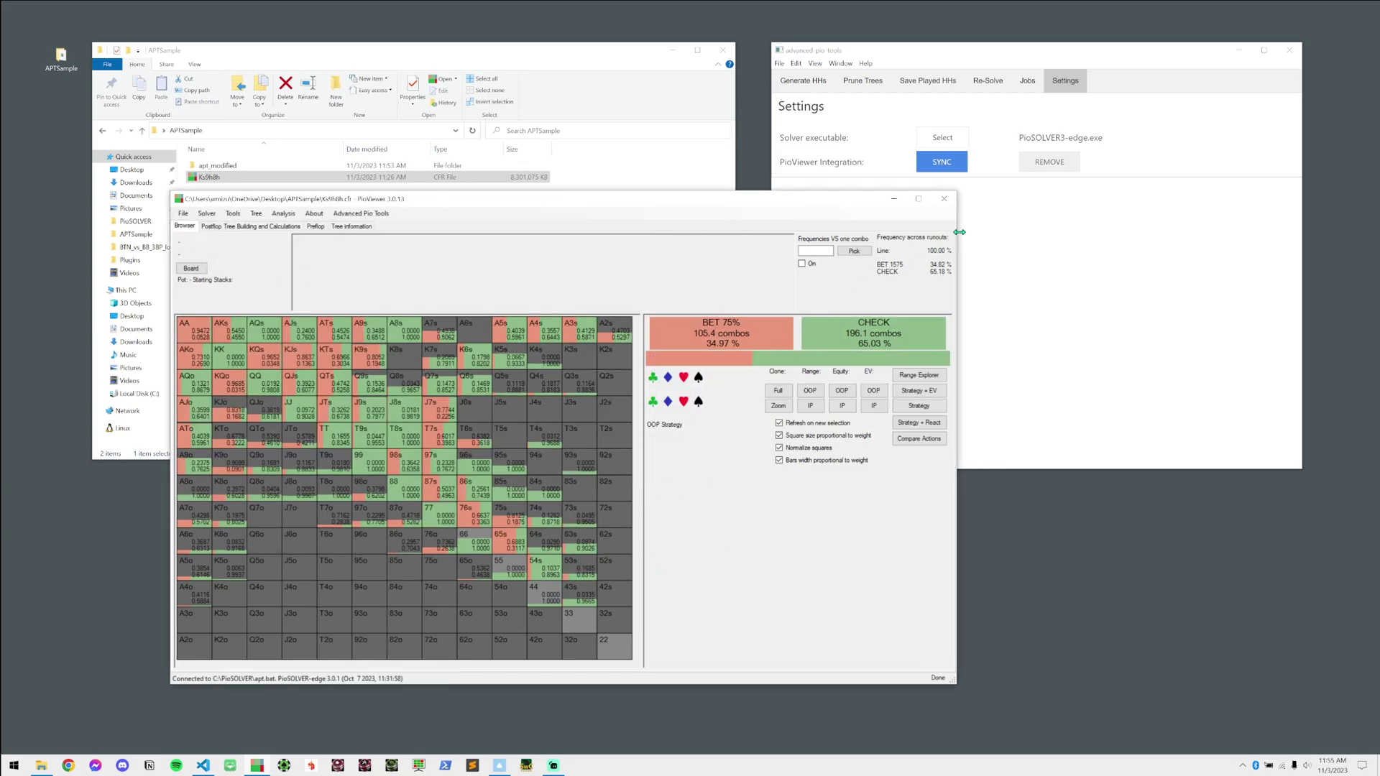
Close the viewer and reopen the Ks9h8h tree from the APTSample folder to use the Advanced Pio Tools integration
left_click(939, 202)
double_click(278, 178)
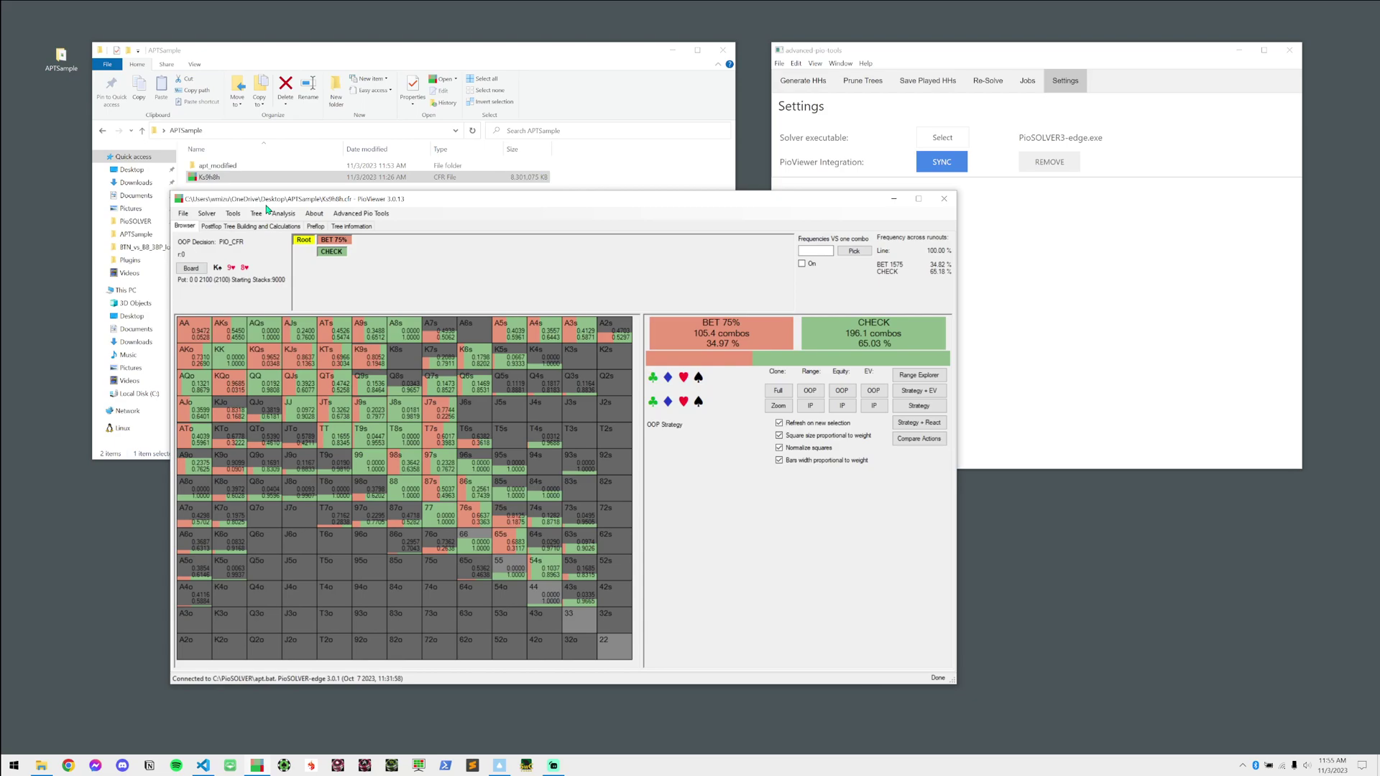
left_click(345, 216)
left_click(346, 216)
left_click_drag(385, 205, 415, 216)
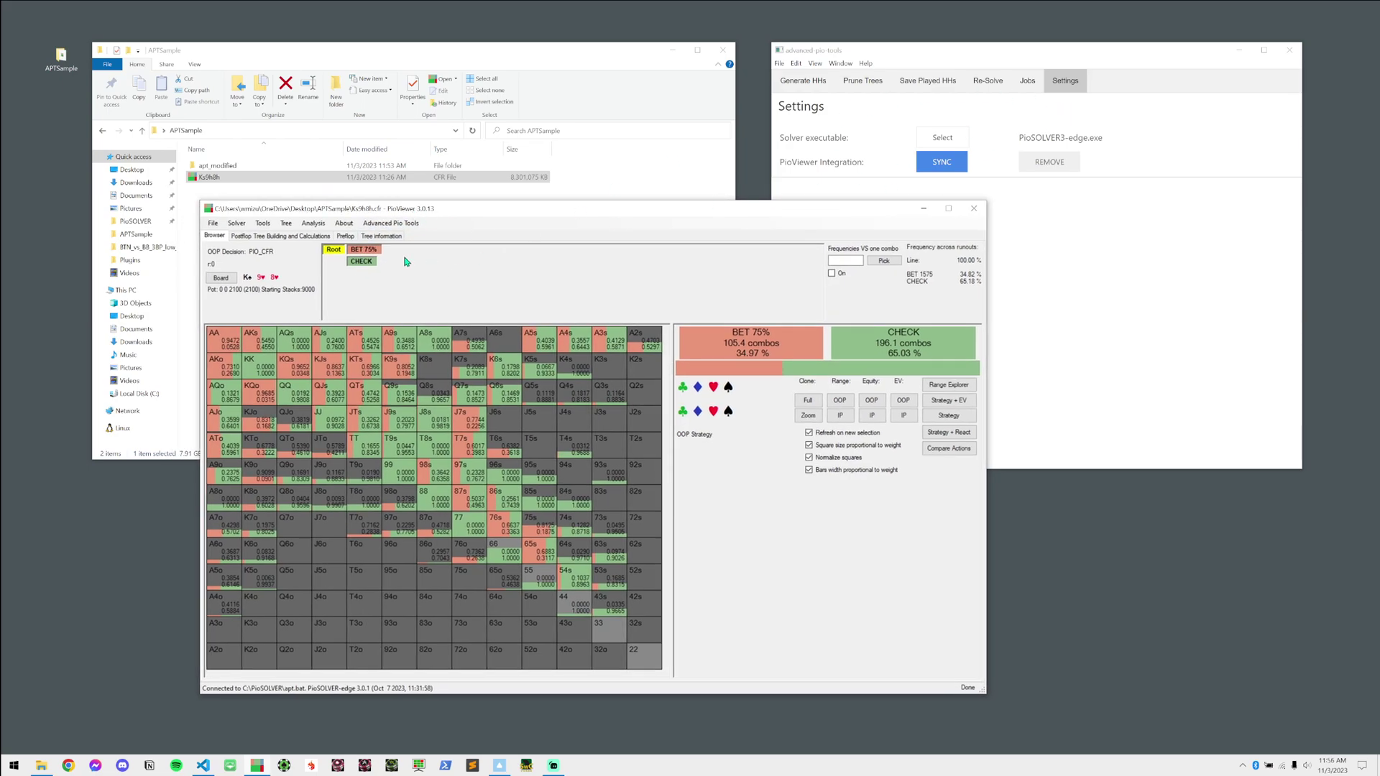
Prune the OOP turn decision after bet 75%, call and 4♠ to 1 size and refresh its strategy
left_click(379, 251)
left_click(396, 286)
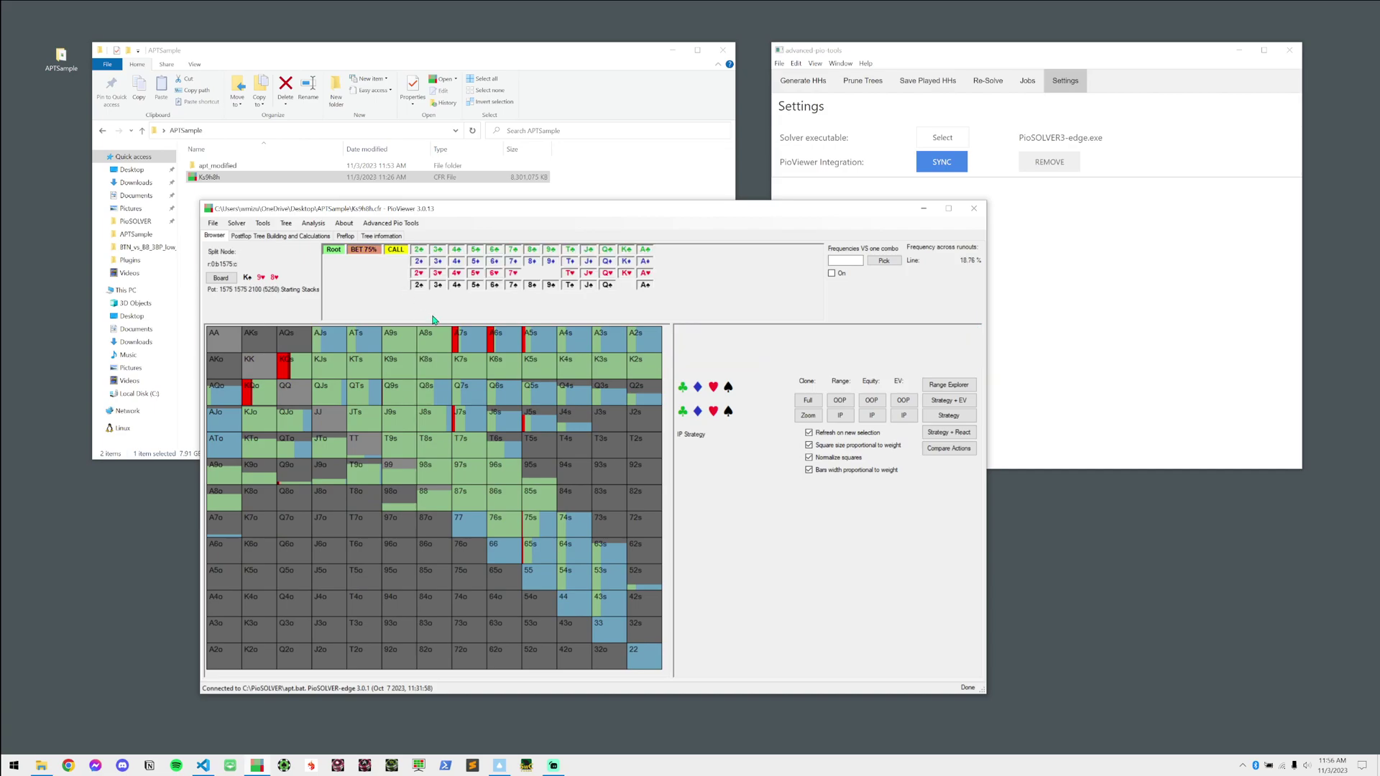
left_click(457, 287)
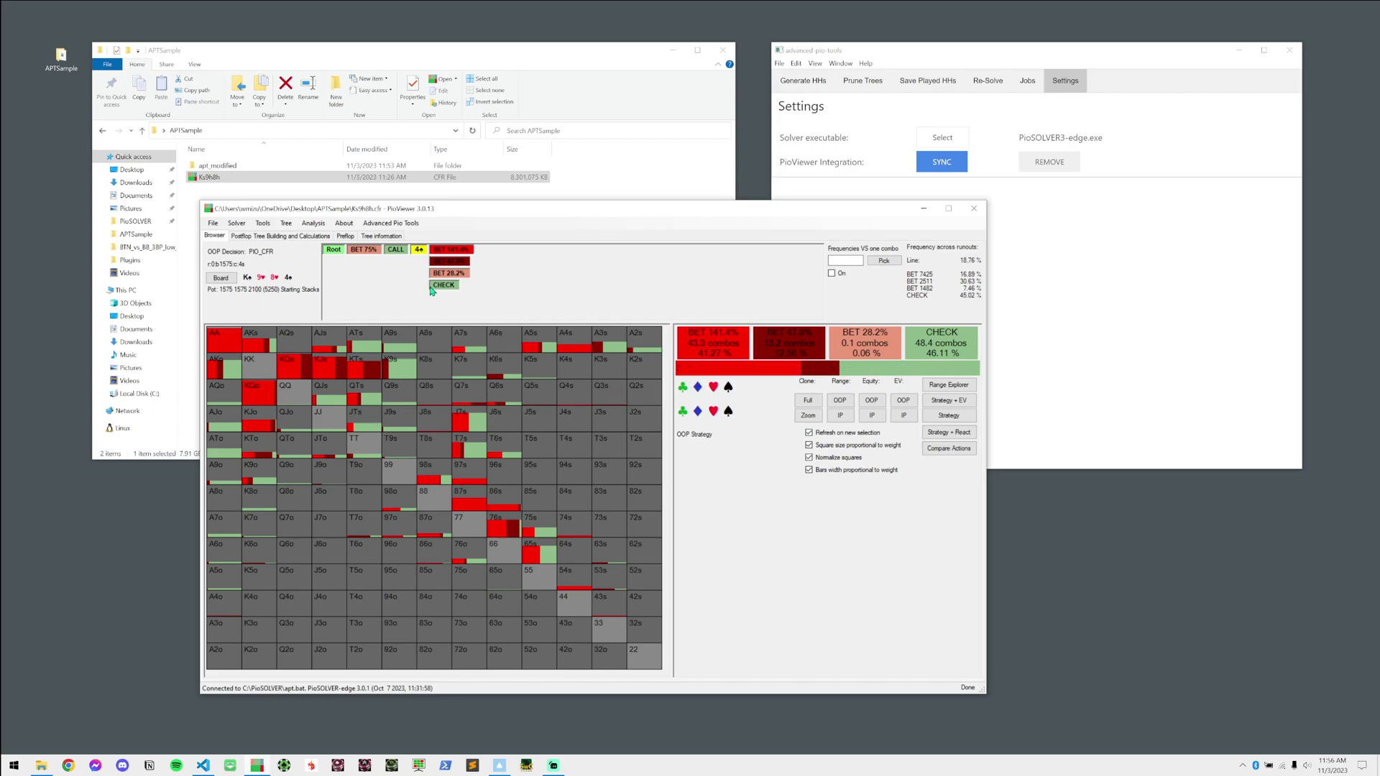
left_click(402, 226)
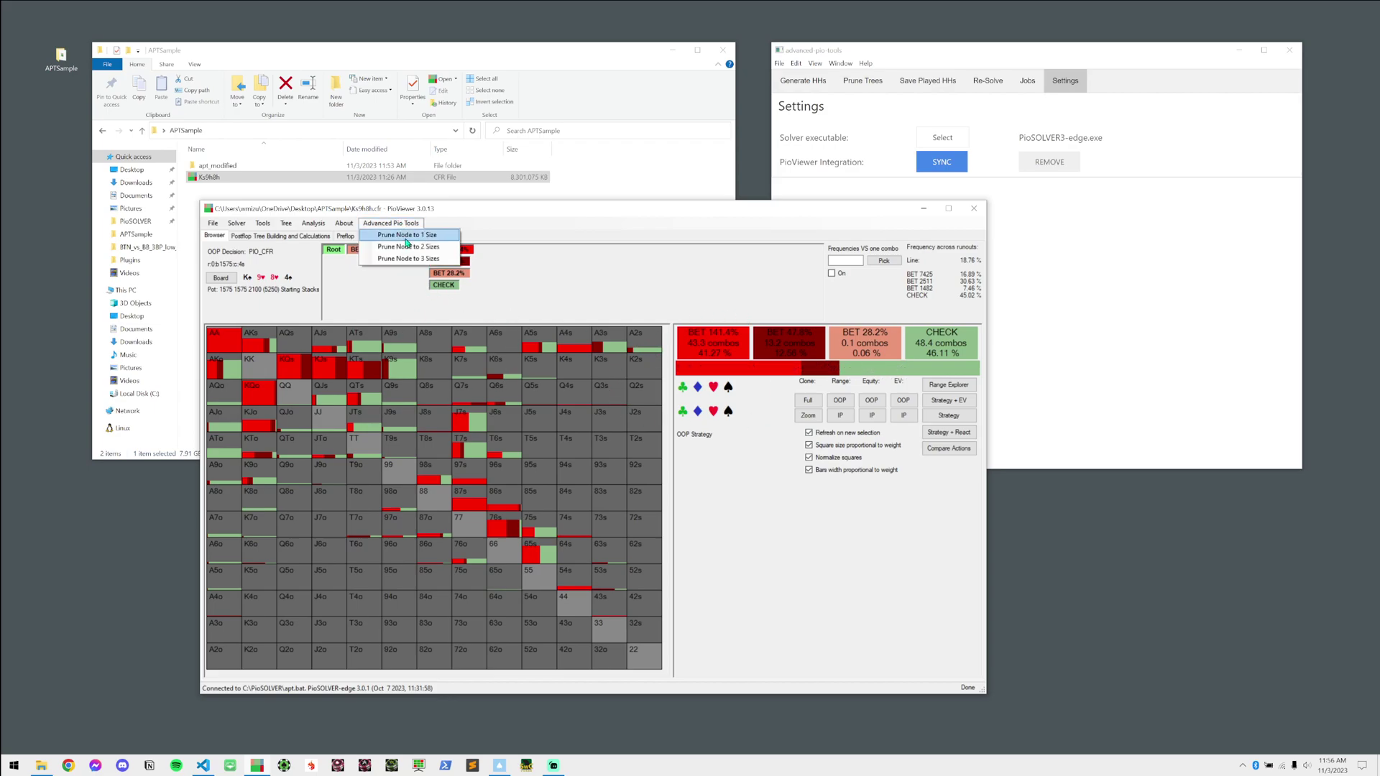
left_click(411, 238)
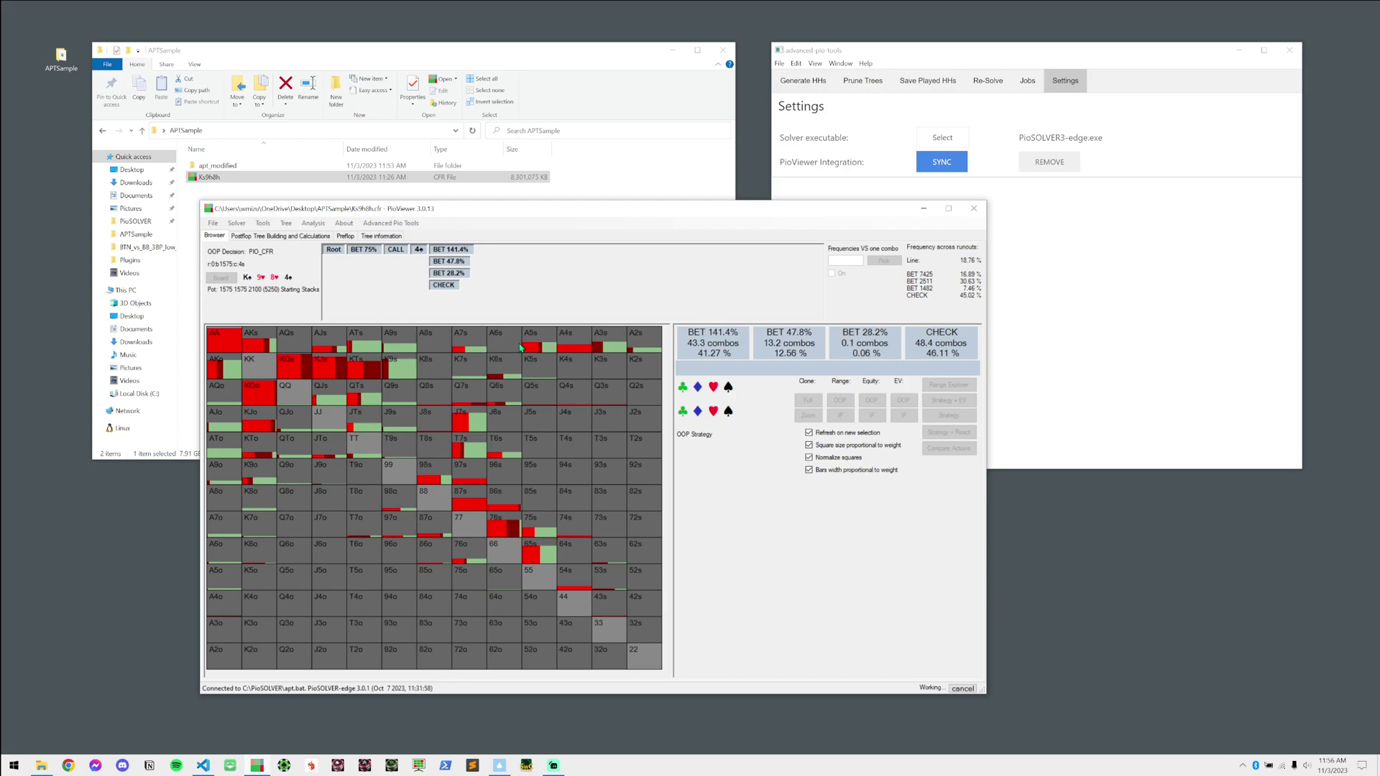
left_click(949, 415)
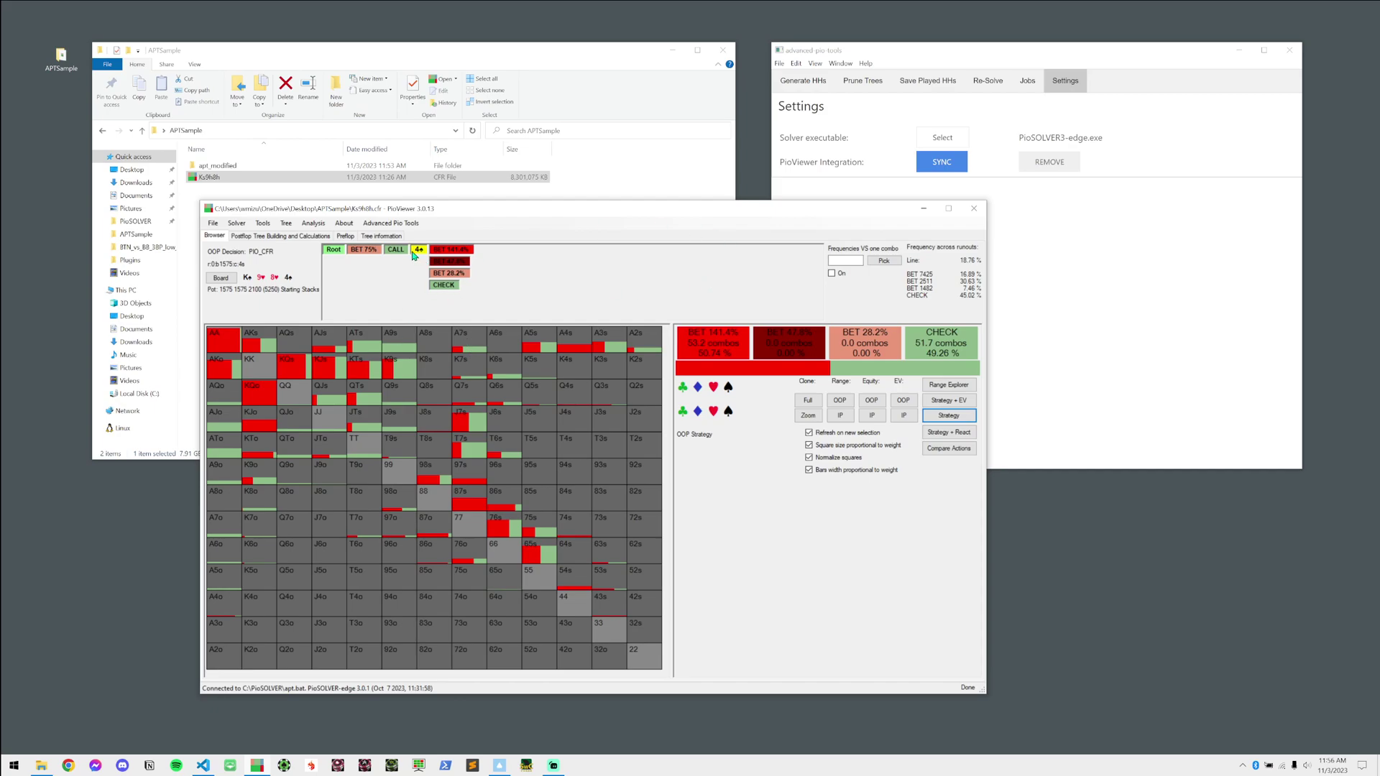
Follow the 4♠ turn through check and bet 28.2%, prune the OOP response to 1 size and refresh its strategy
left_click(443, 285)
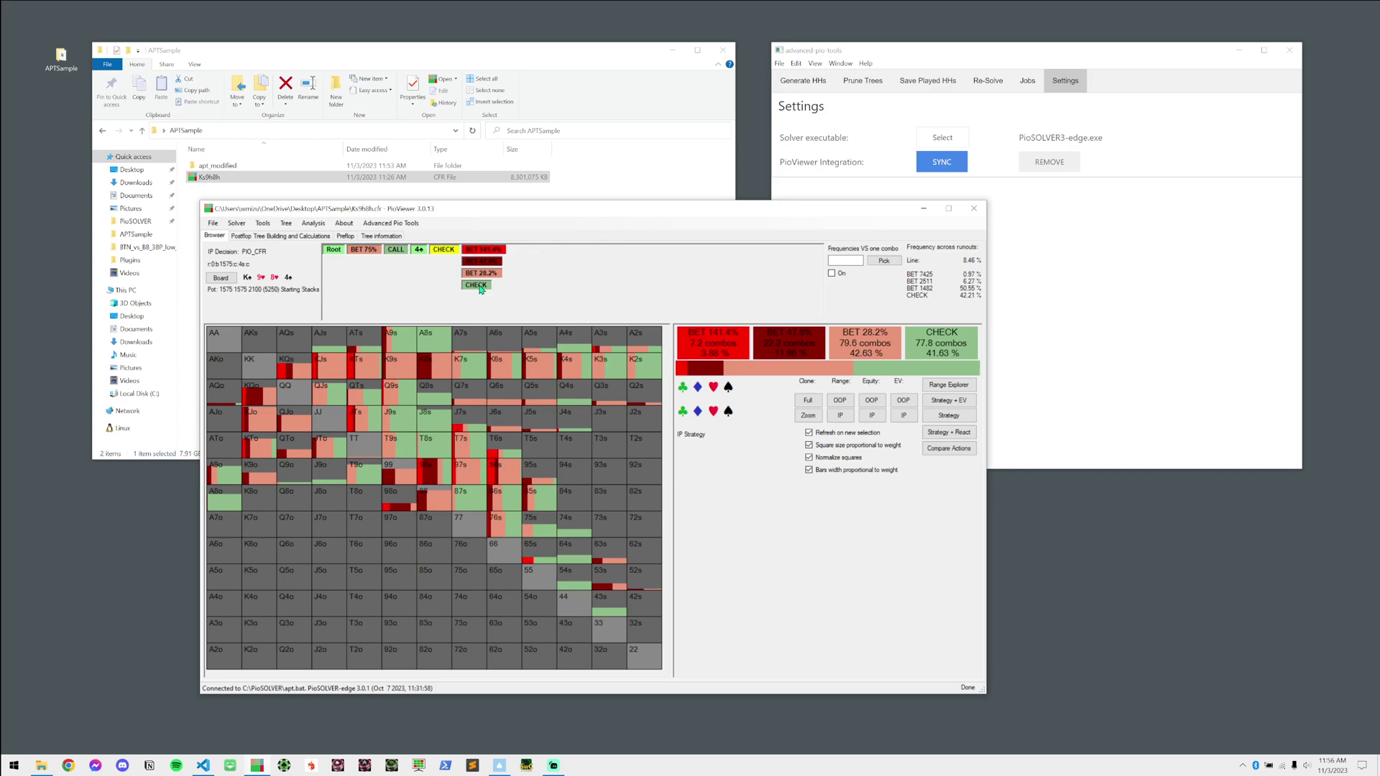
left_click(482, 274)
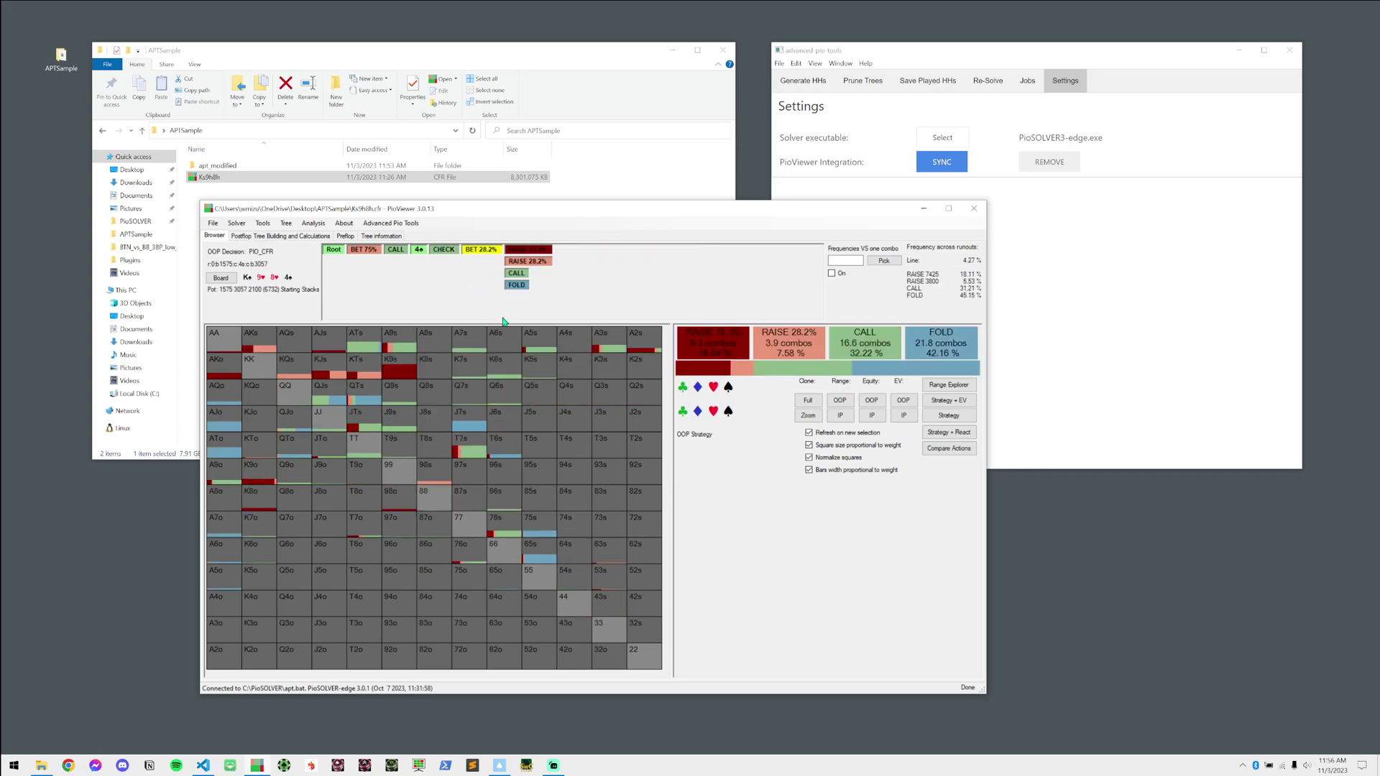
left_click(390, 222)
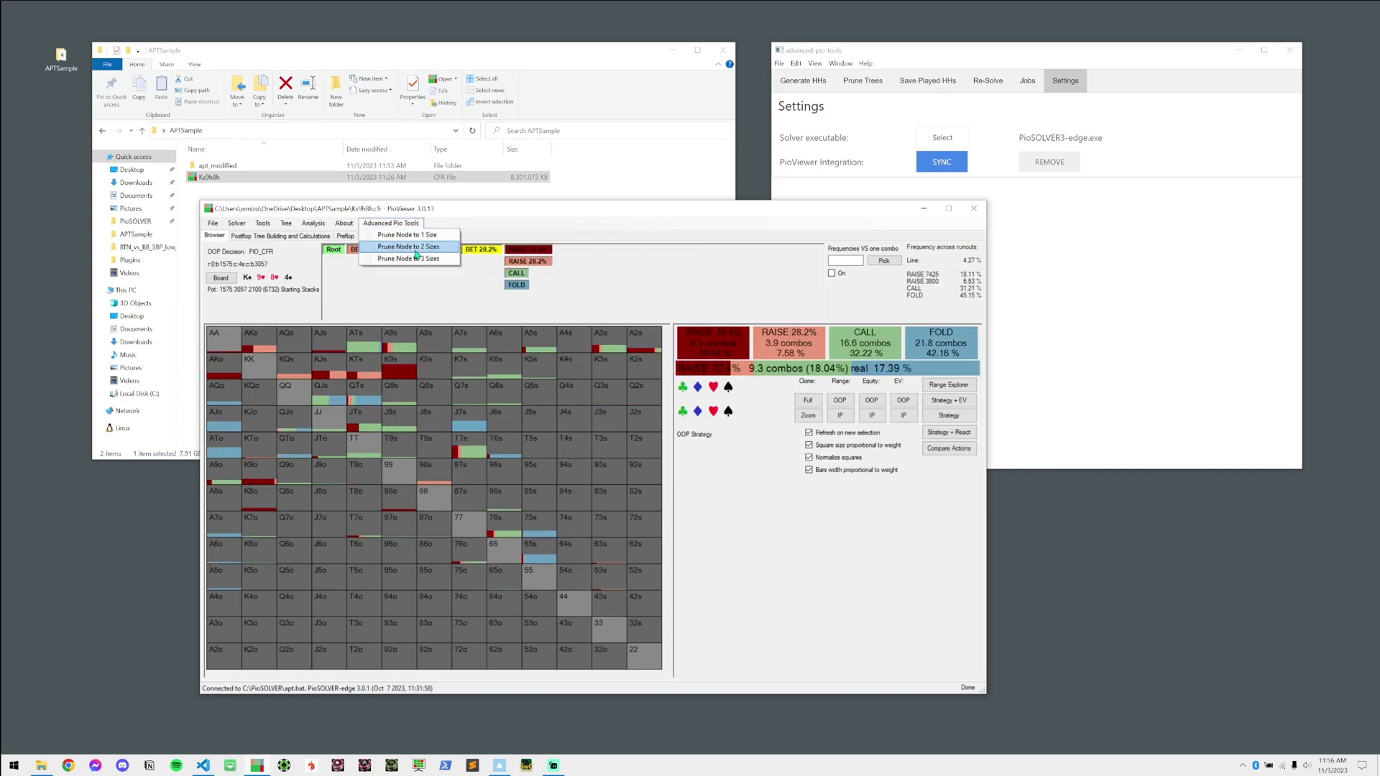
left_click(410, 235)
left_click(943, 420)
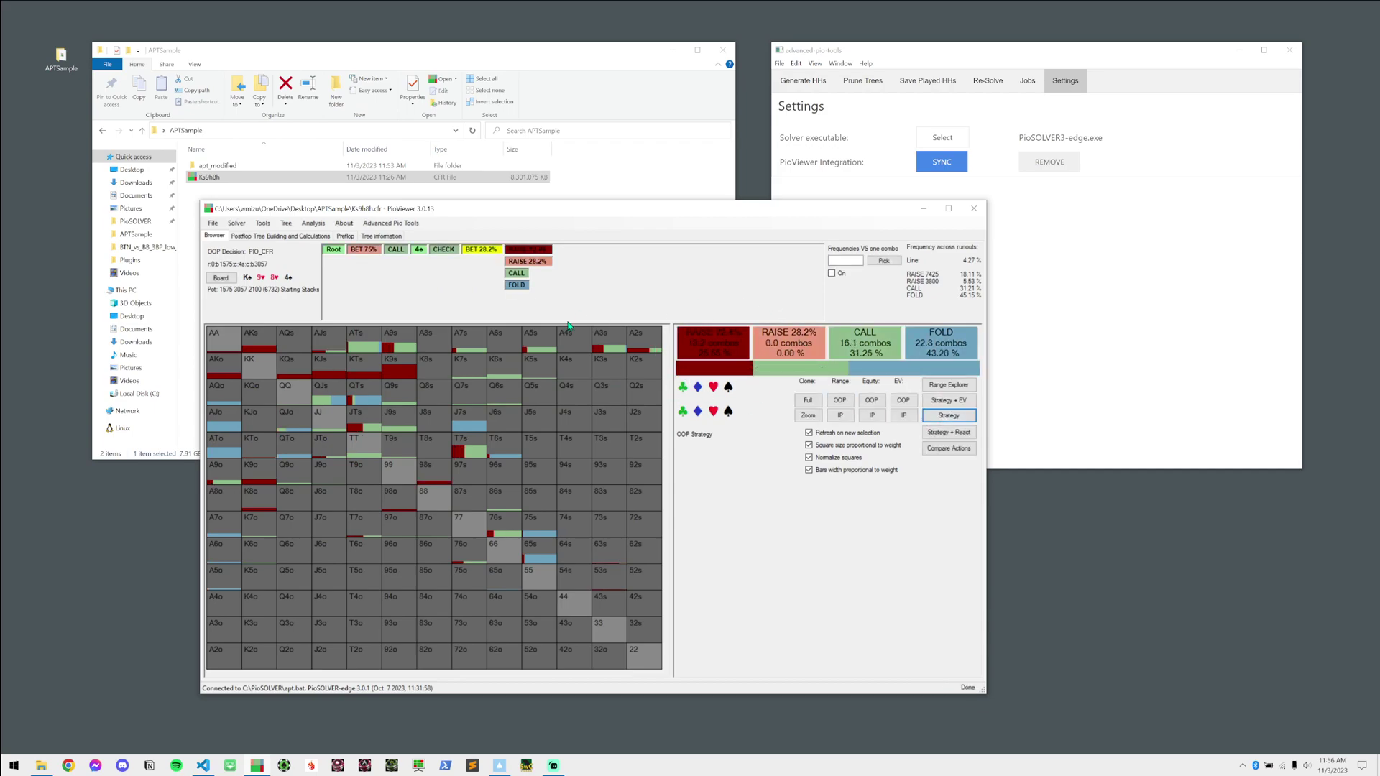
Continue through call, 2♠ river and check, and compare the IP strategy across runouts
left_click(515, 274)
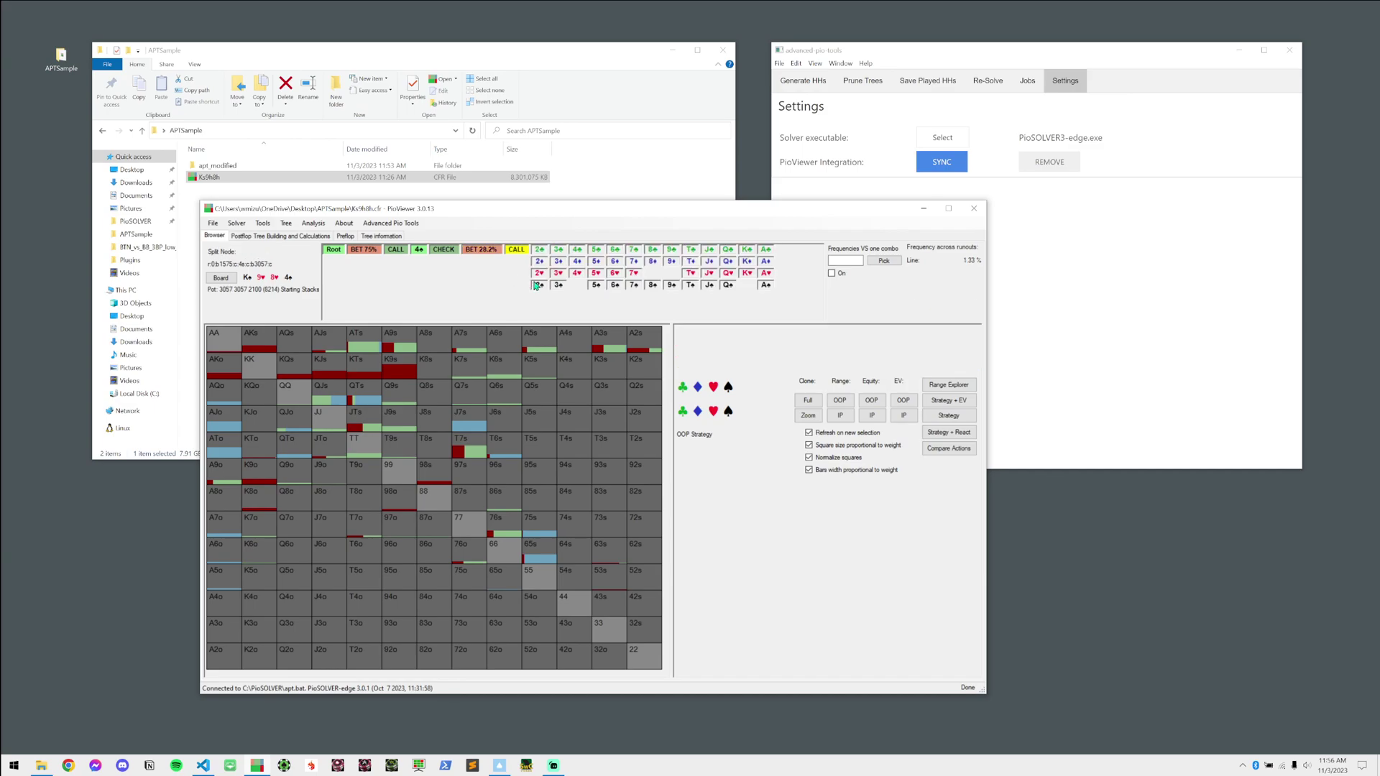
left_click(540, 285)
left_click(557, 250)
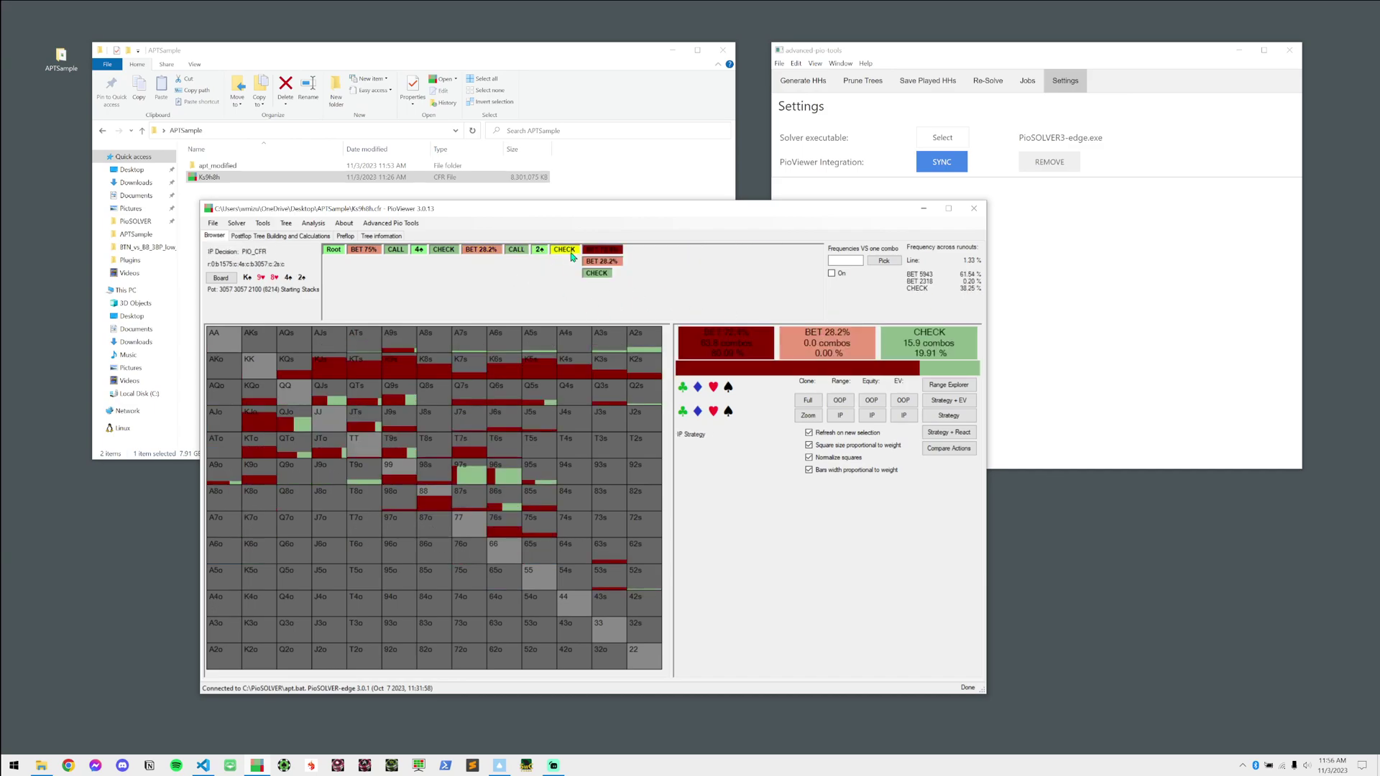
key("ctrl+r")
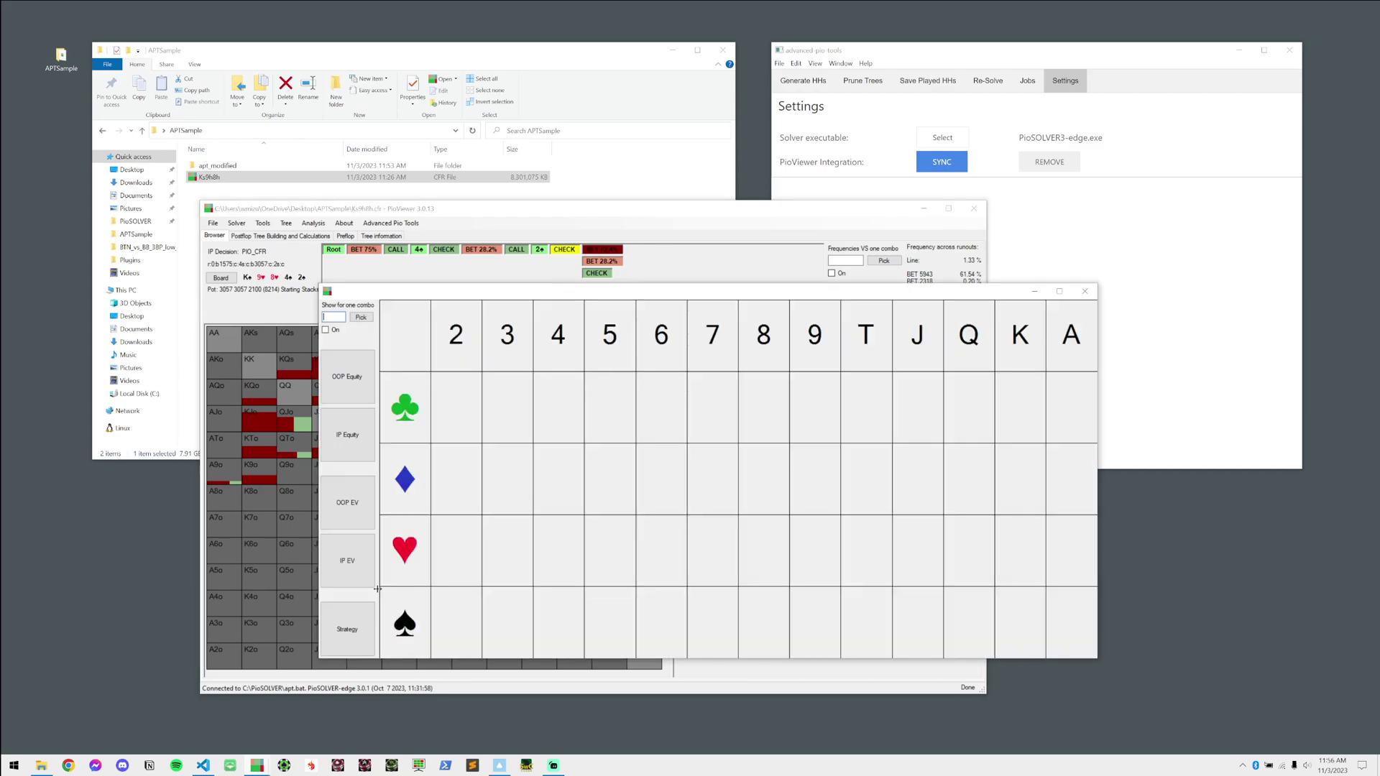
left_click(348, 627)
left_click(1084, 291)
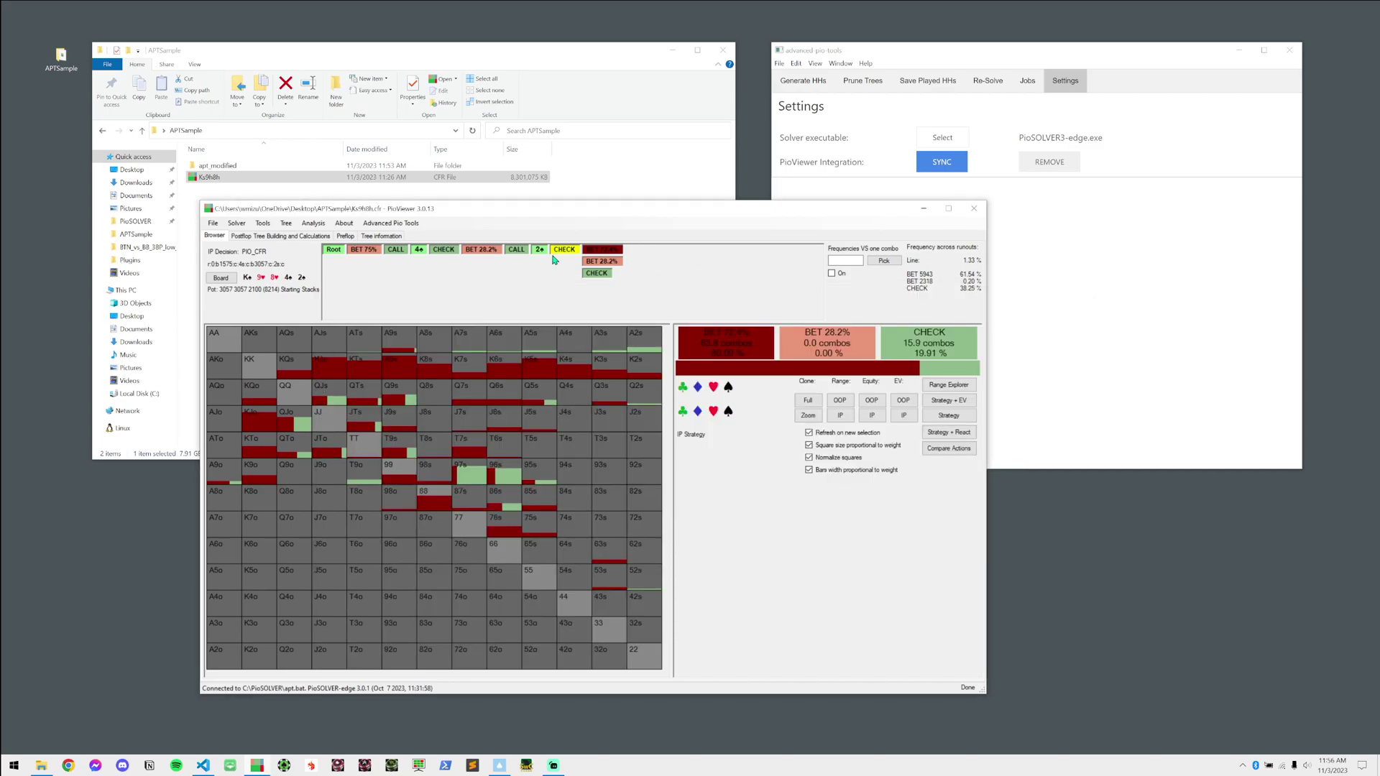
Go to the check-check line on the 4♠ turn, compare the OOP river strategy across runouts and pick the Q♣ river
left_click(541, 253)
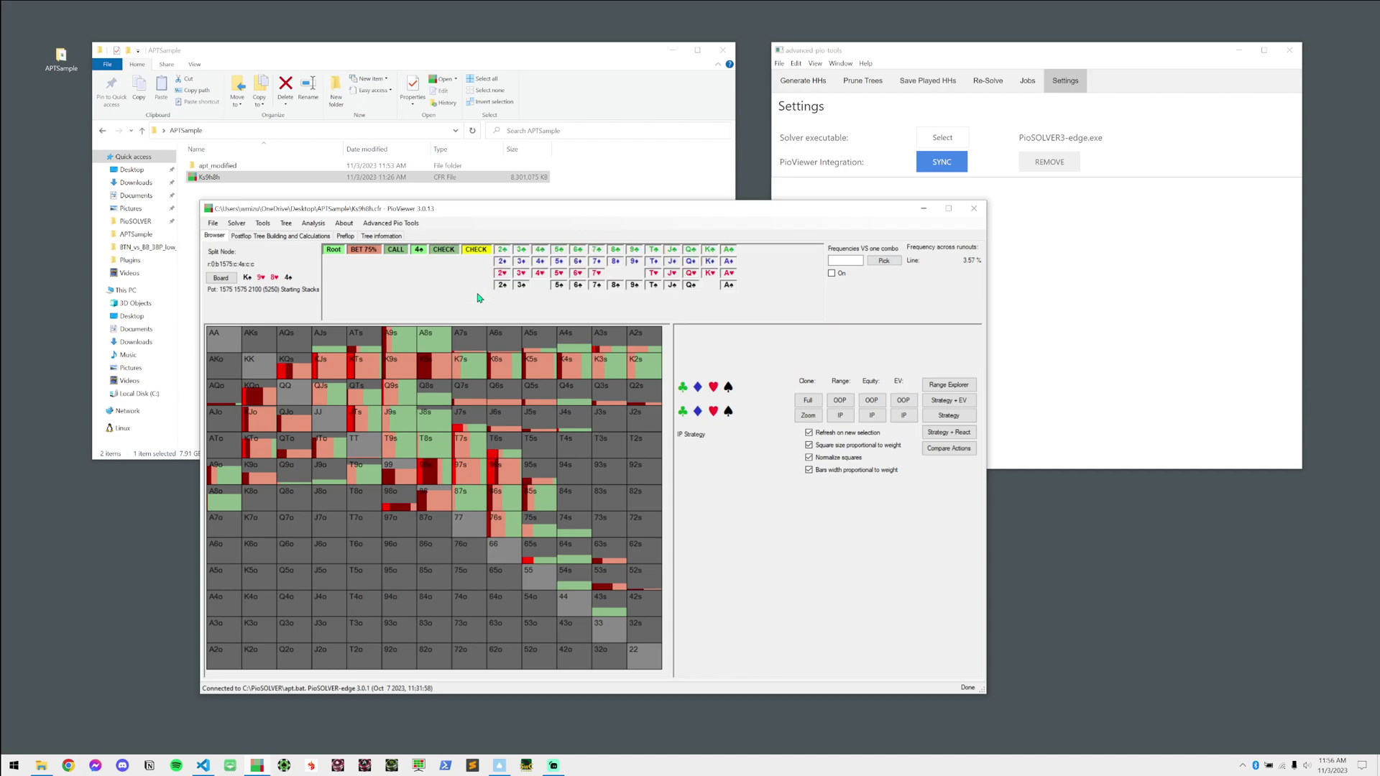
left_click(528, 251)
key("ctrl+r")
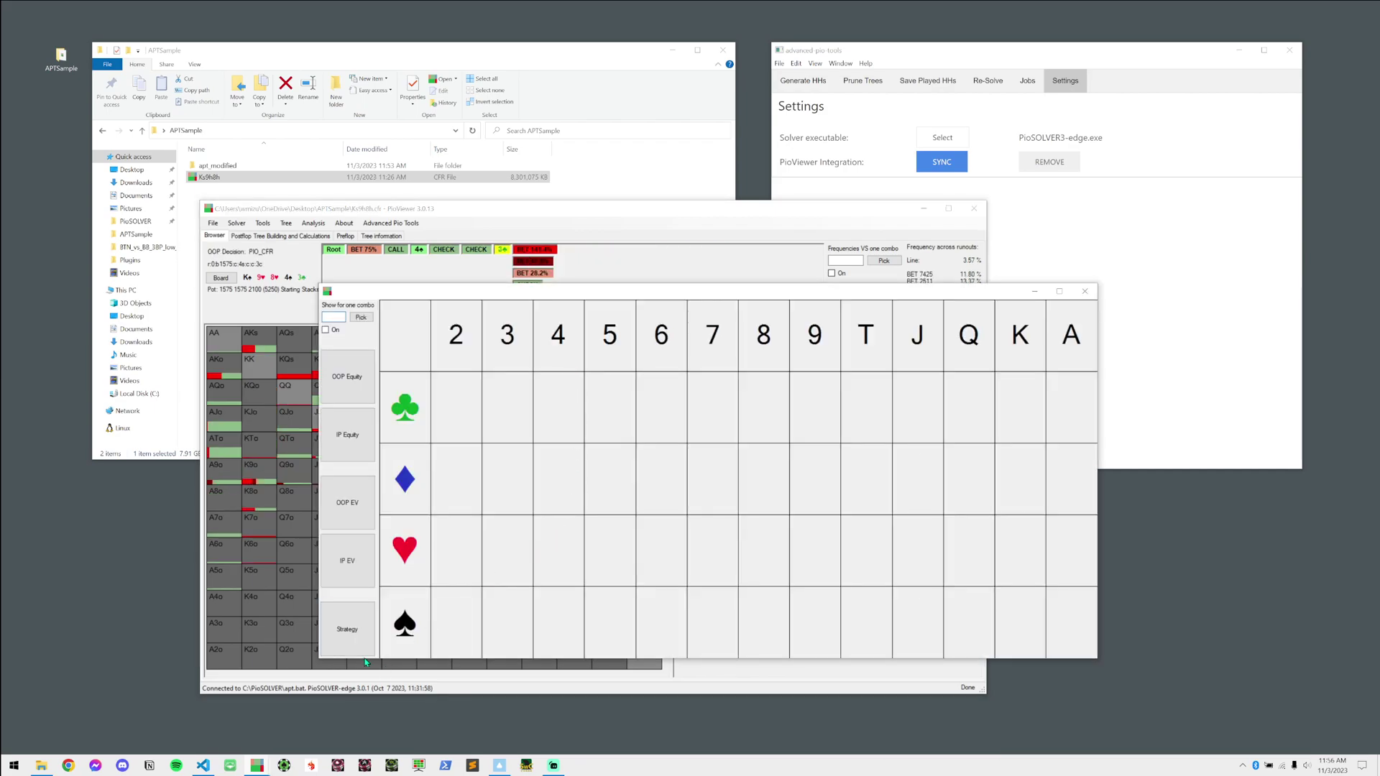
left_click(348, 627)
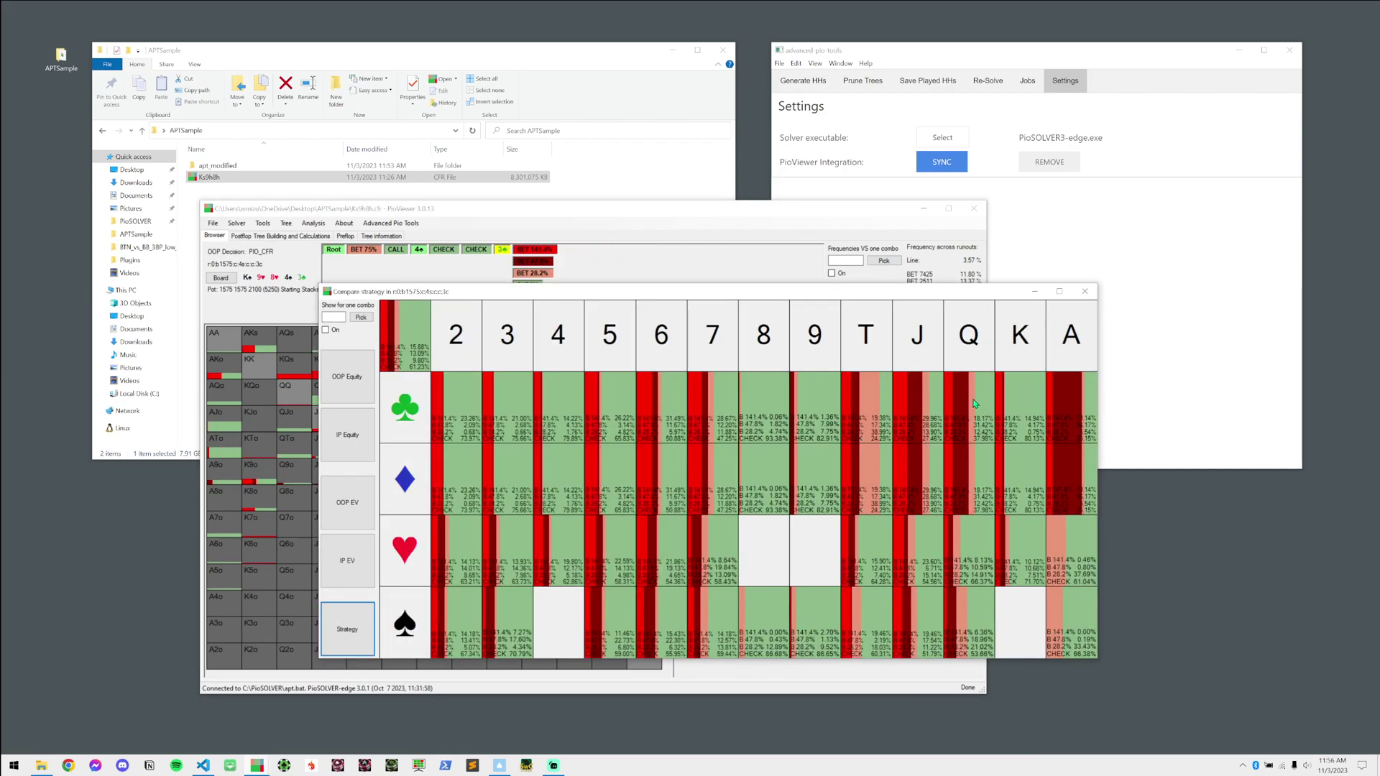
left_click(941, 426)
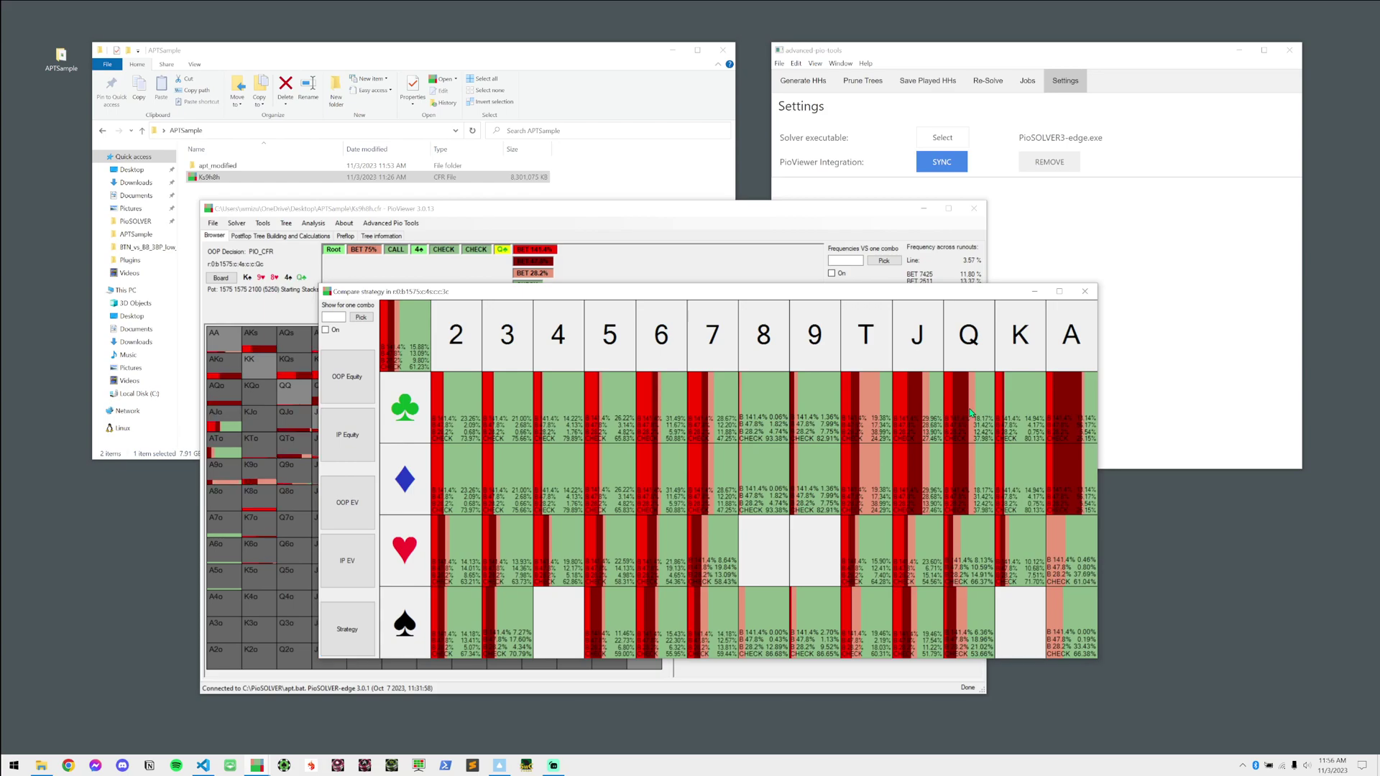
left_click(1084, 291)
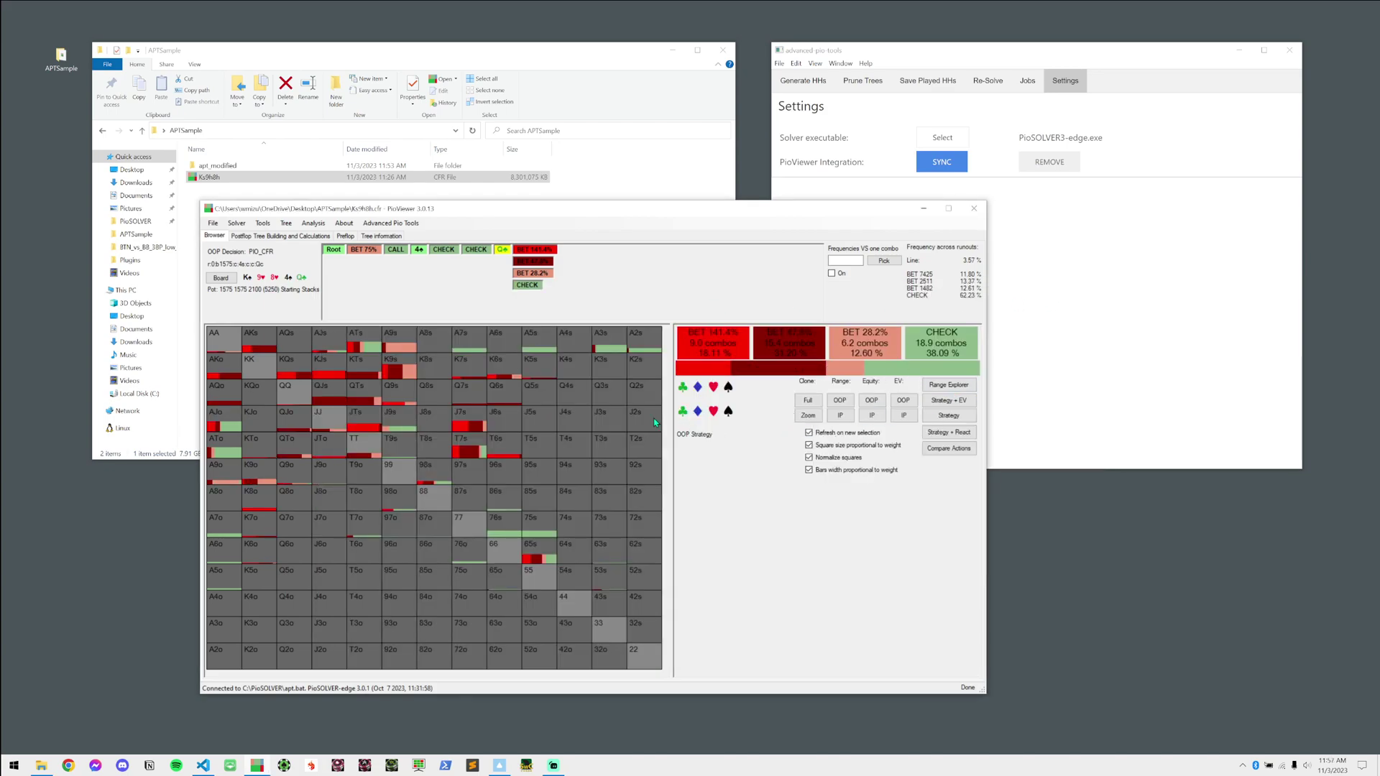
Prune the OOP decision on the Q♣ river to 2 sizes and refresh its strategy
left_click(407, 225)
left_click(414, 247)
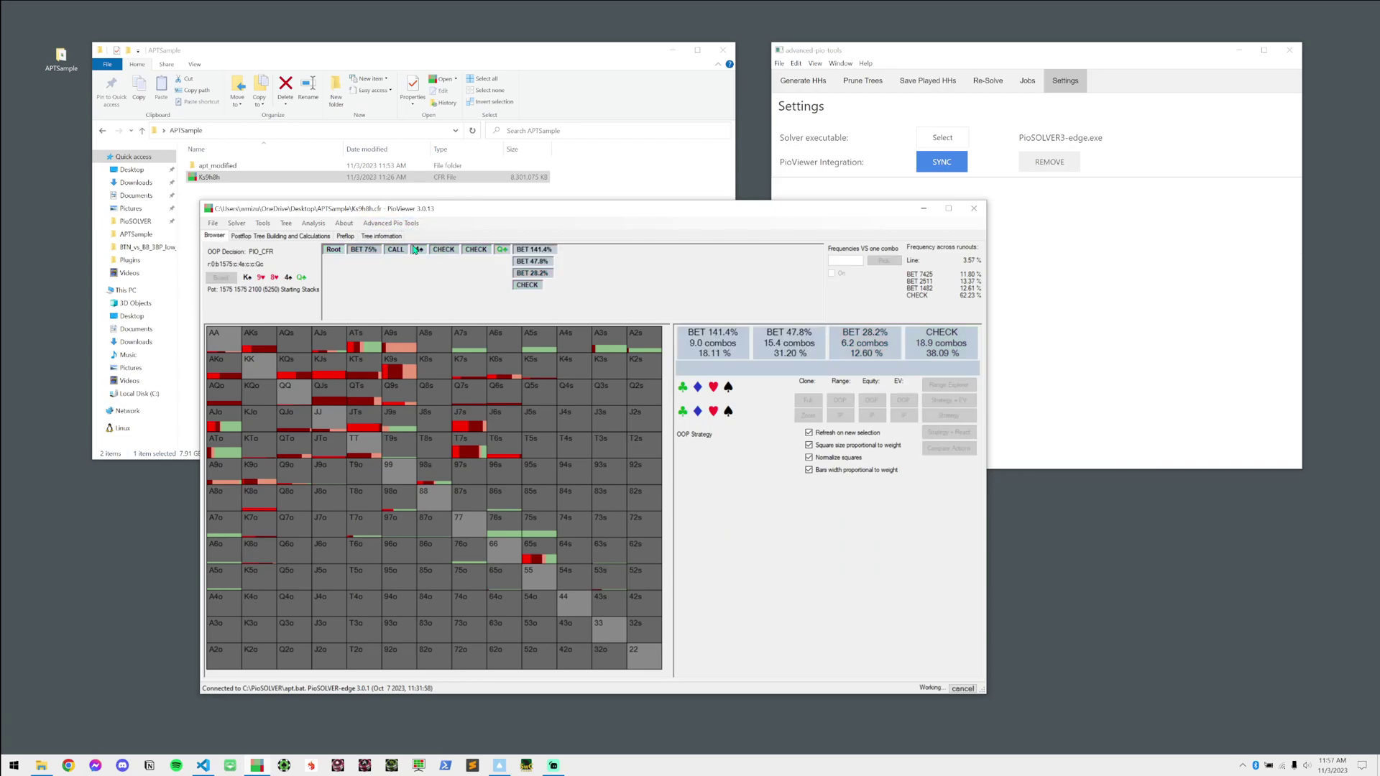
left_click(949, 419)
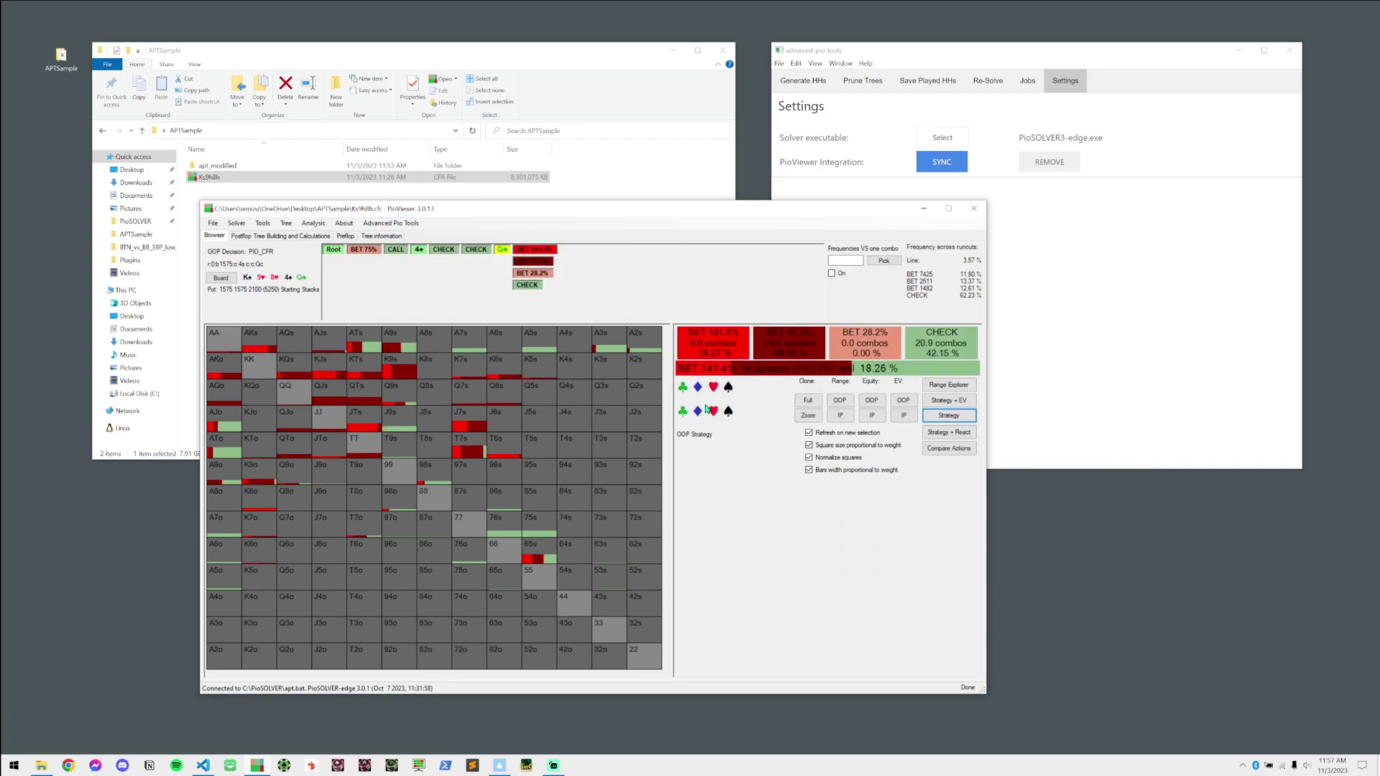